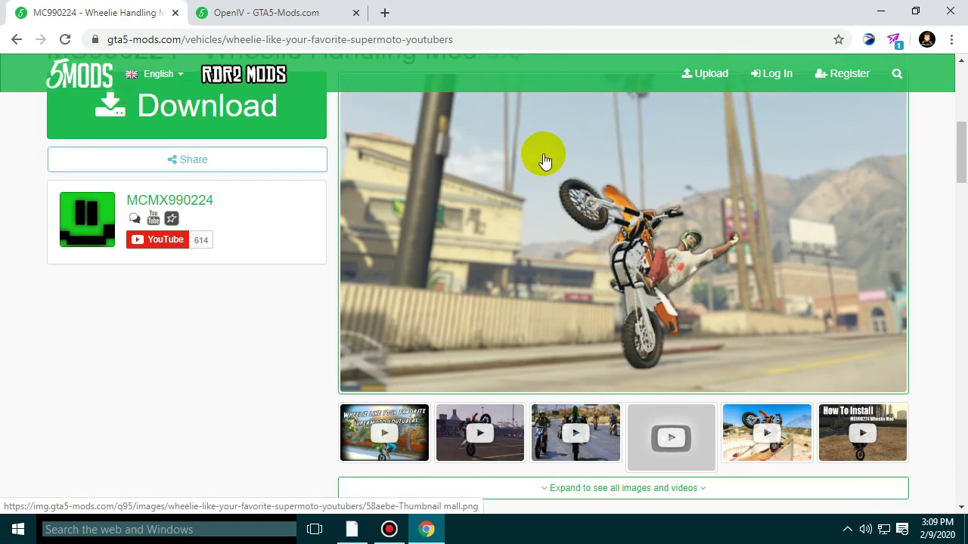
# View the GTA5-Mods download pages for the MC990224 Wheelie Handling Mod 3.0 and OpenIV 3.1
pyautogui.scroll(2, 371, 129)
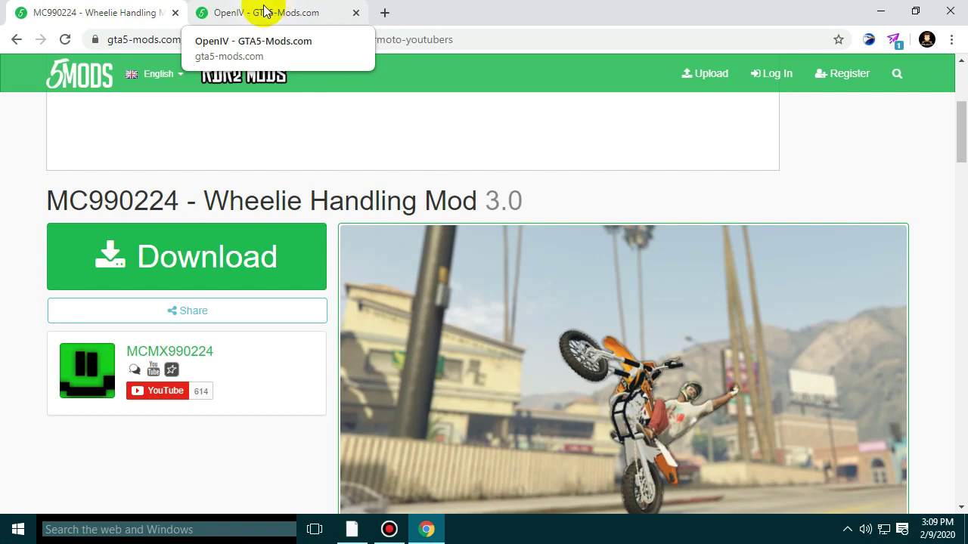
pyautogui.click(290, 16)
pyautogui.scroll(-3, 329, 189)
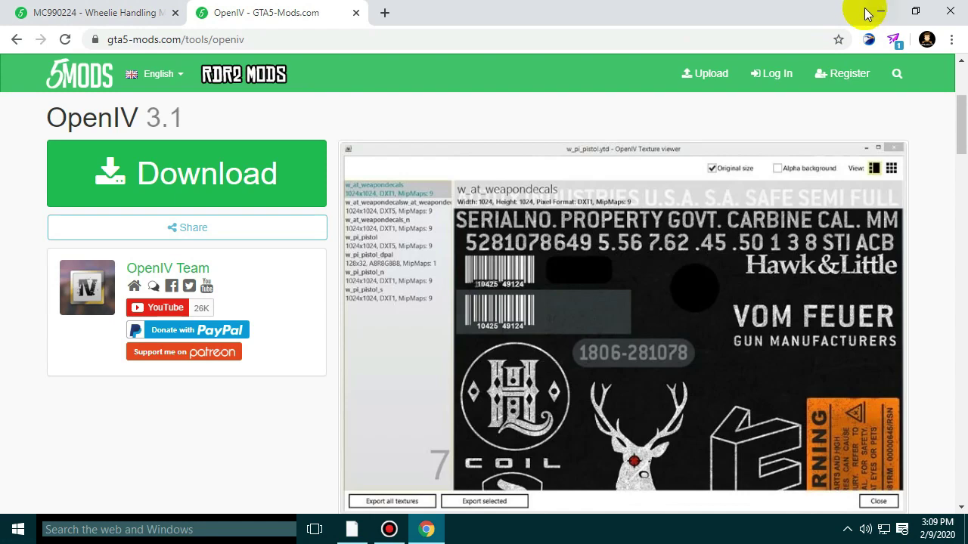
pyautogui.click(97, 9)
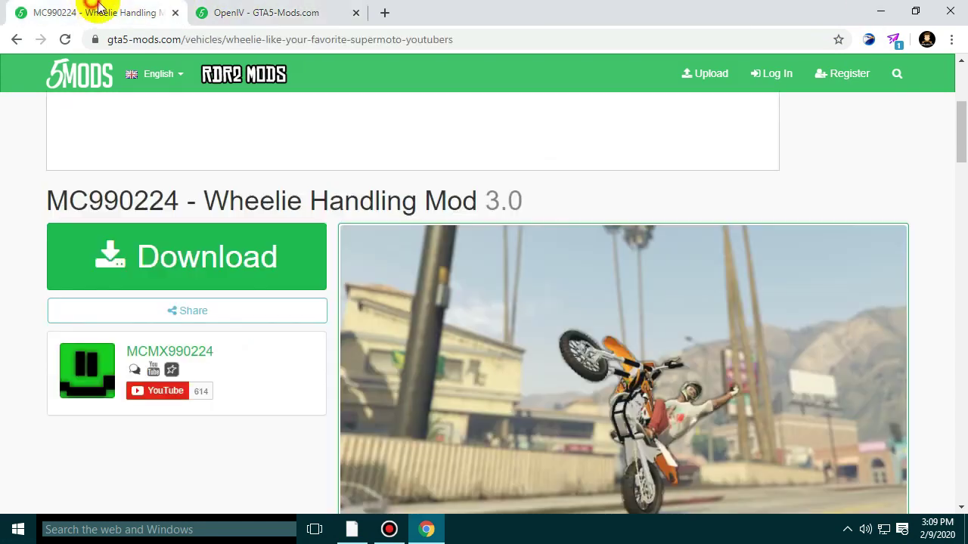
pyautogui.click(296, 10)
pyautogui.click(129, 9)
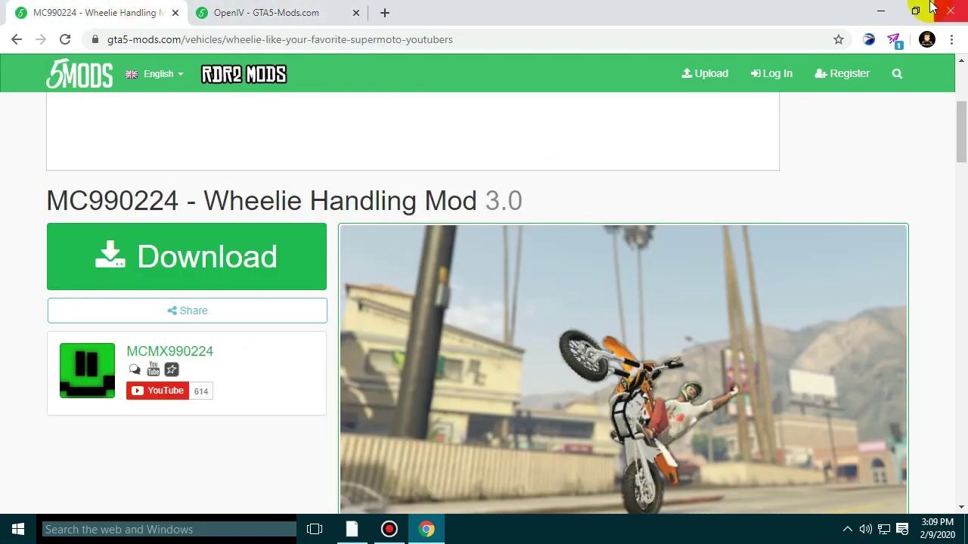
# Switch to the MOD yt folder and check the downloaded Wheelie mod zip and ovisetup.exe, then return to the desktop
pyautogui.click(881, 11)
pyautogui.click(352, 529)
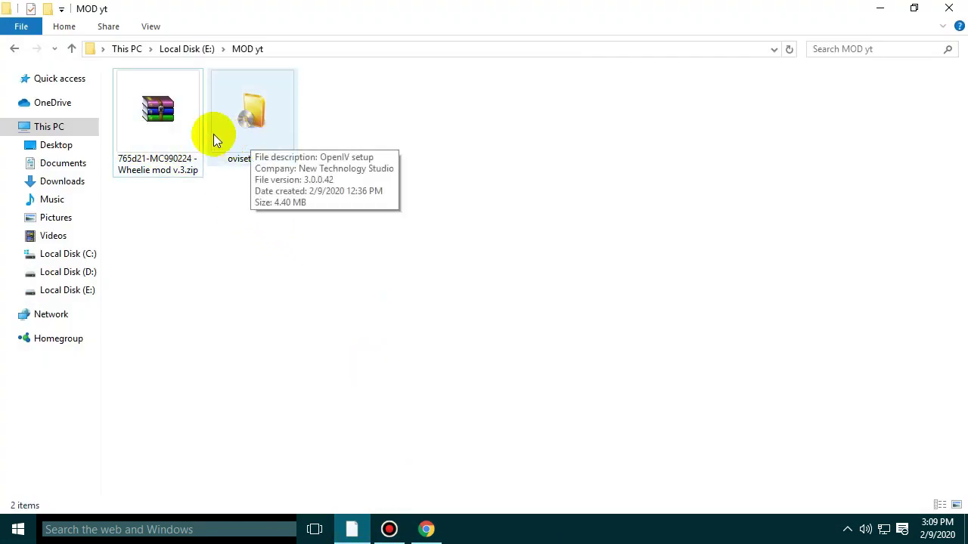
pyautogui.click(165, 128)
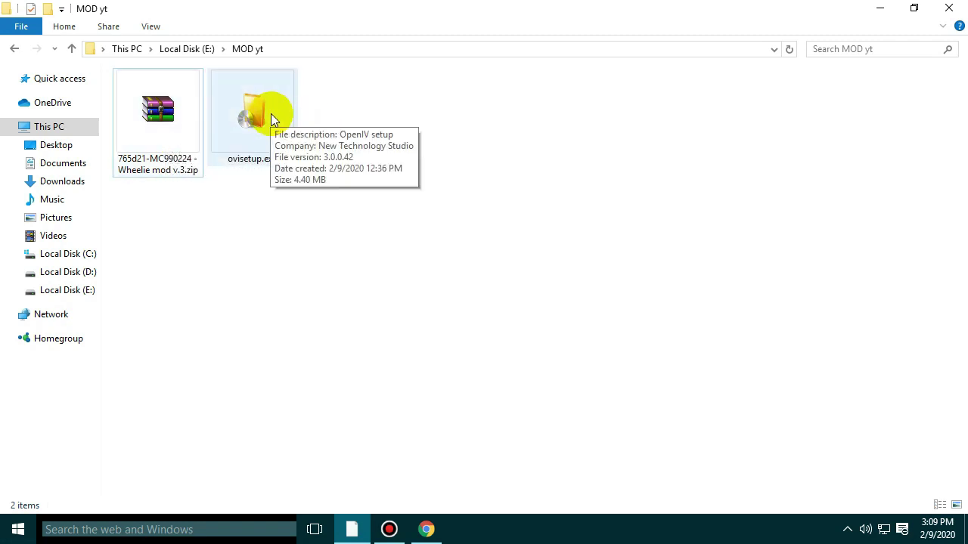
pyautogui.click(876, 7)
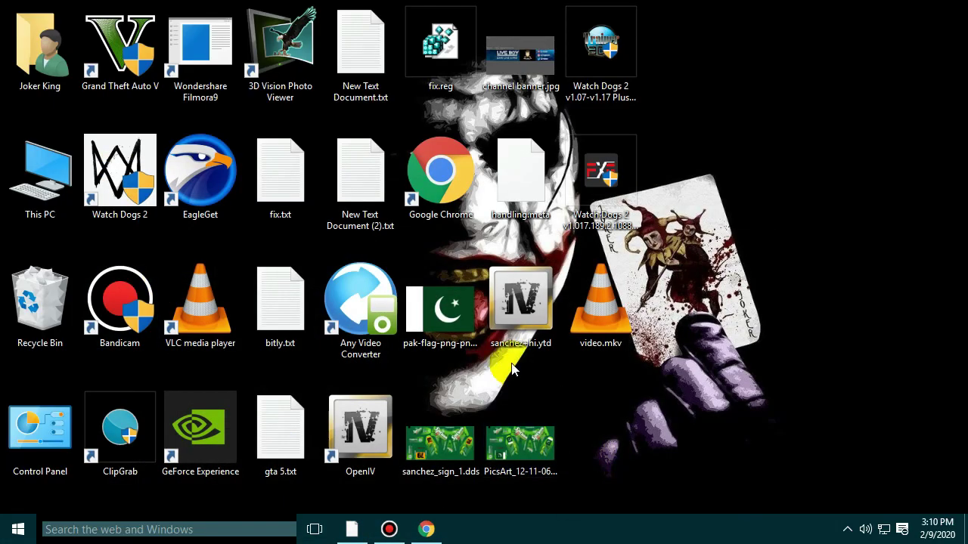
# Launch OpenIV for the Windows version of Grand Theft Auto V, maximize it and enable Edit mode
pyautogui.click(339, 452)
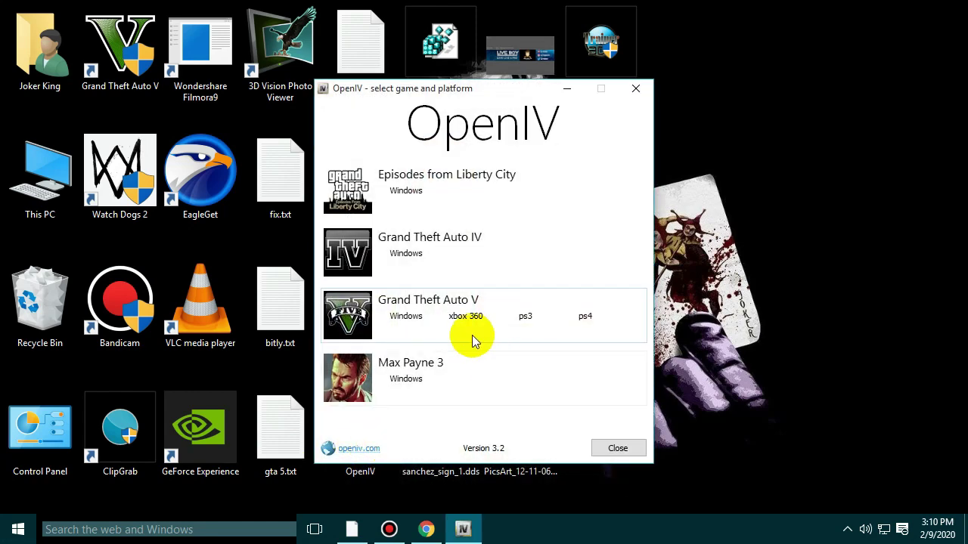
pyautogui.click(403, 316)
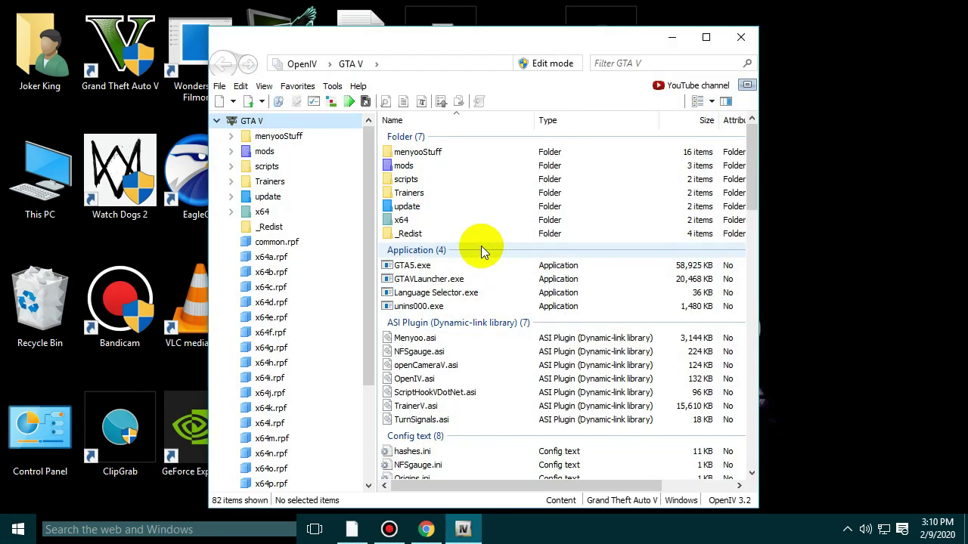
pyautogui.click(706, 37)
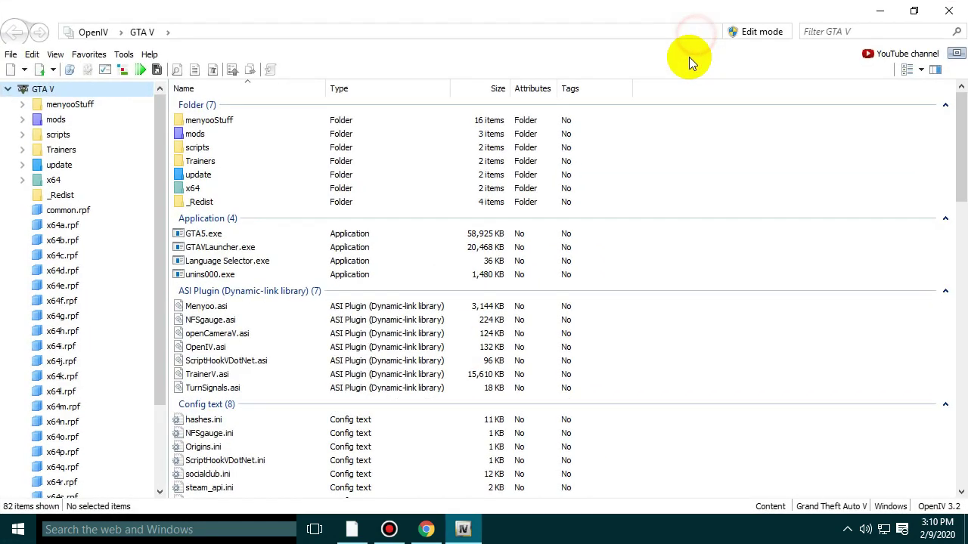
pyautogui.click(748, 31)
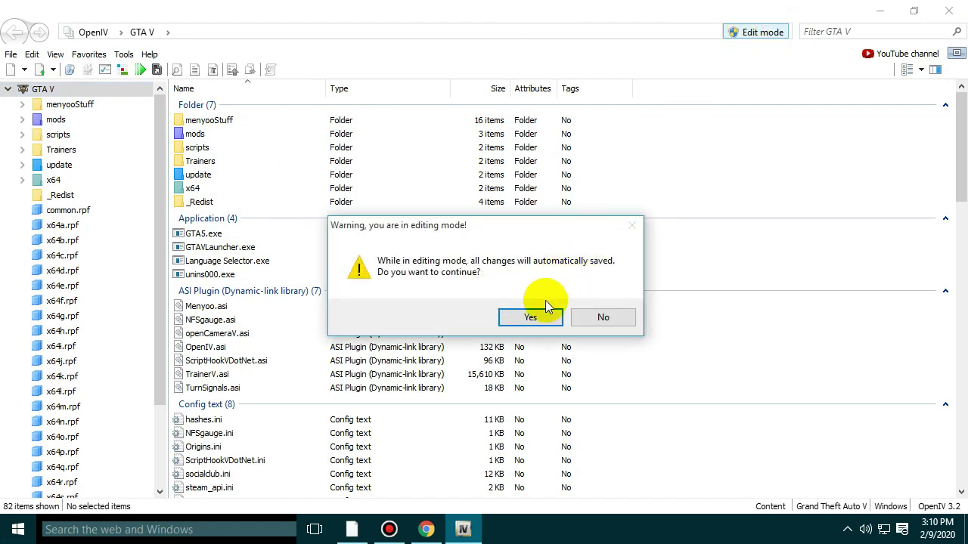
pyautogui.click(531, 318)
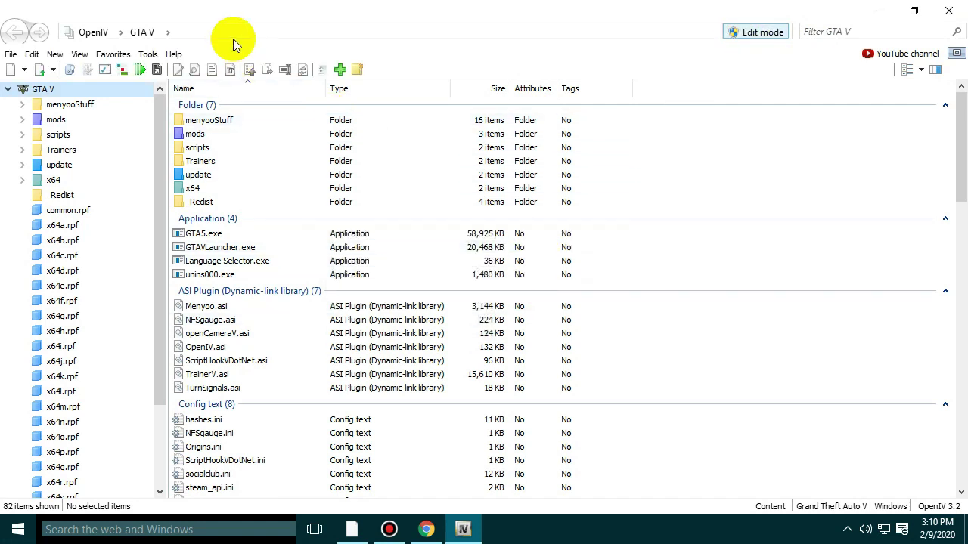
# Check in the ASI Manager whether ASI Loader, OpenIV.ASI and openCamera are installed
pyautogui.click(149, 56)
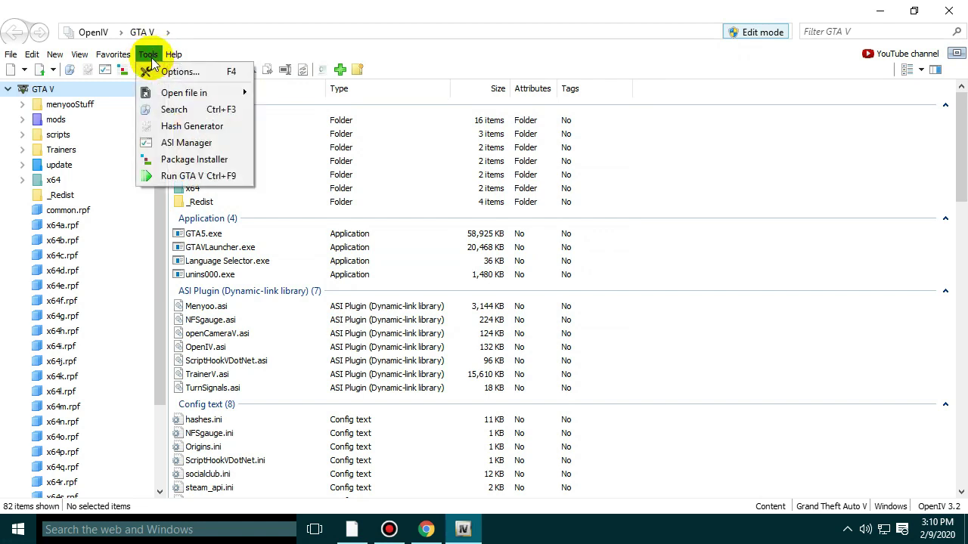
pyautogui.click(216, 153)
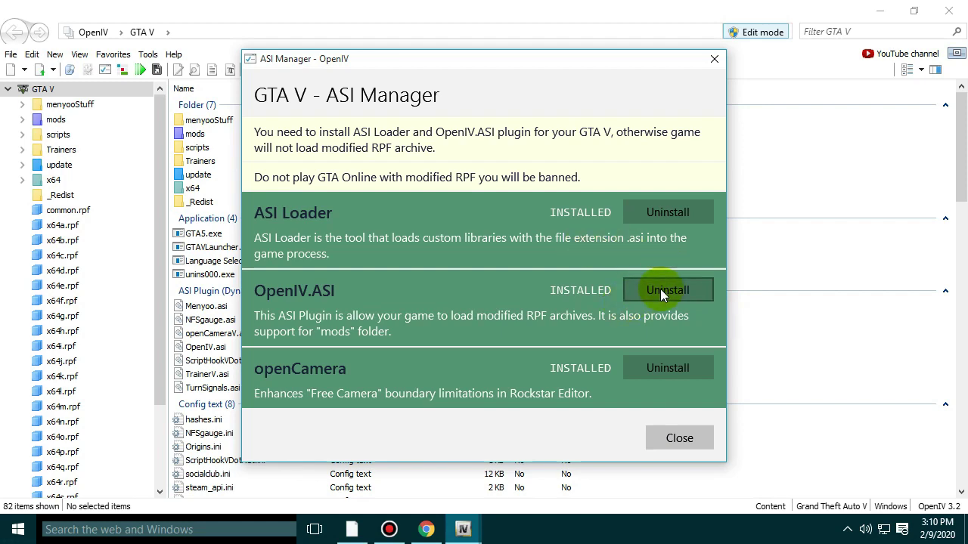
pyautogui.click(680, 439)
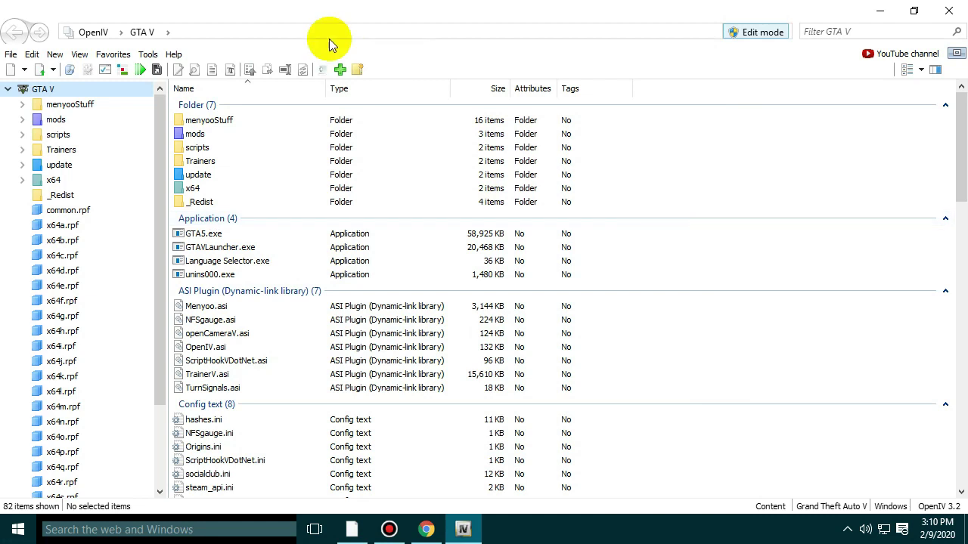
pyautogui.doubleClick(216, 140)
pyautogui.click(220, 123)
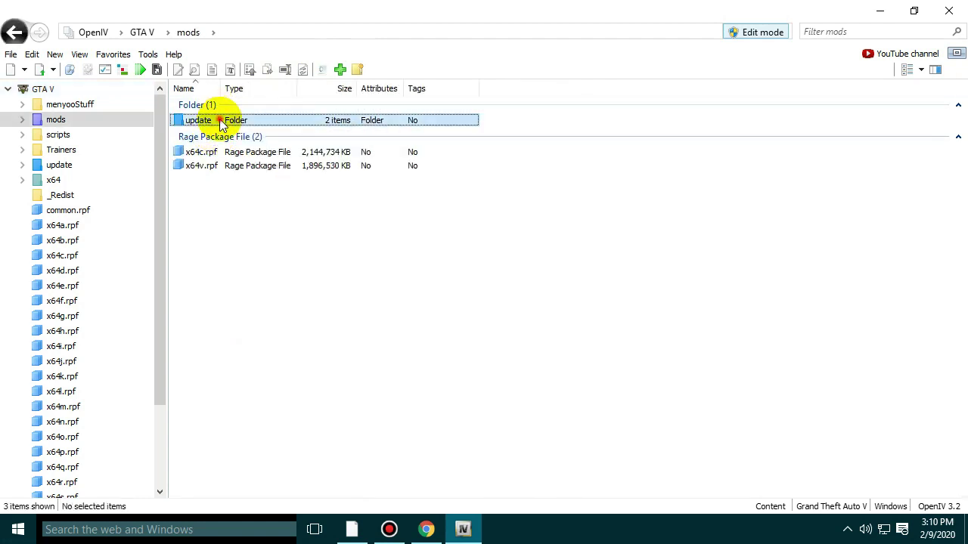
pyautogui.doubleClick(221, 123)
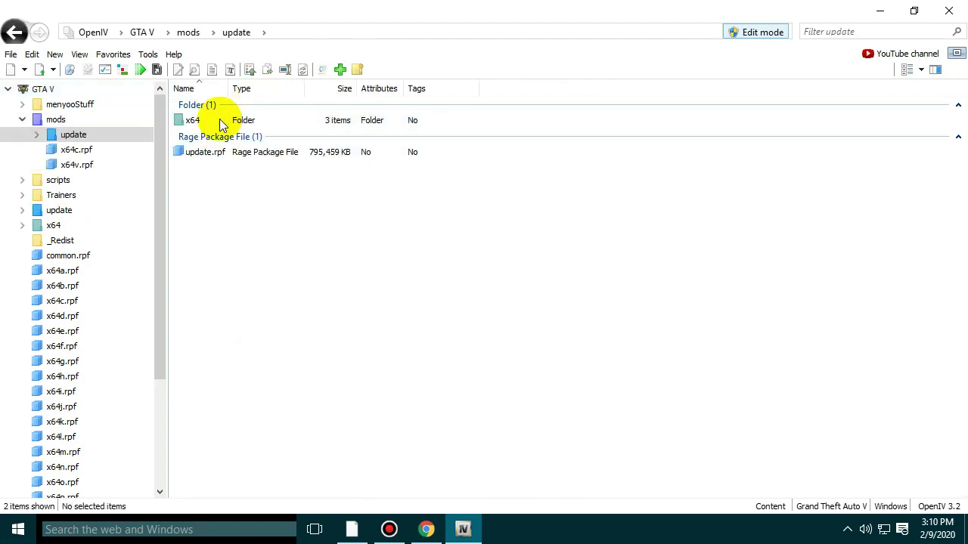
pyautogui.click(15, 31)
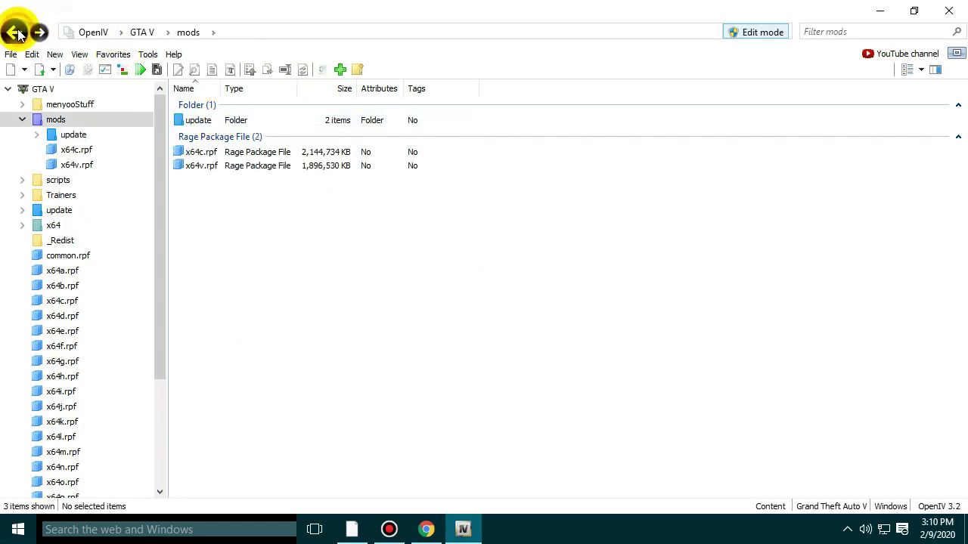
pyautogui.click(18, 32)
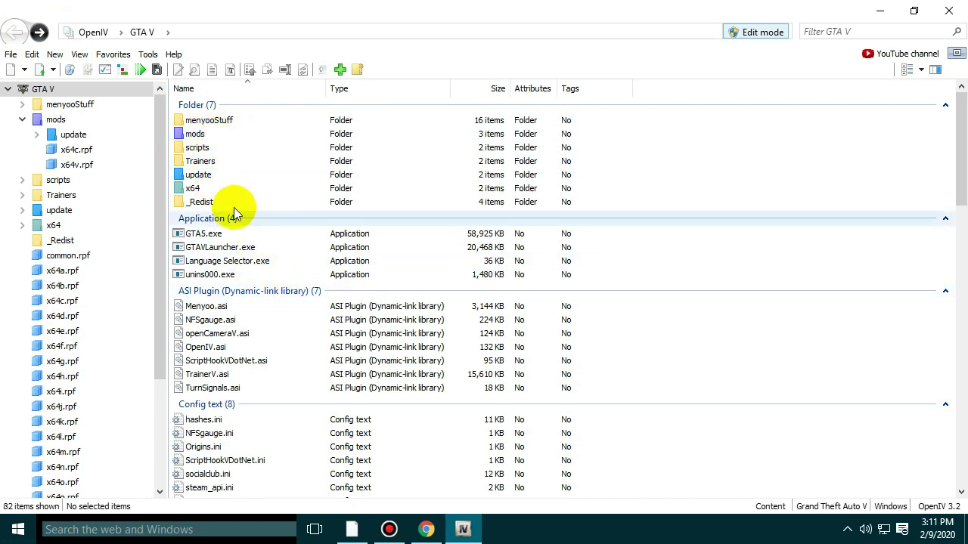
# Open the folder mods > update > update.rpf > common > data and locate handling.meta
pyautogui.doubleClick(208, 133)
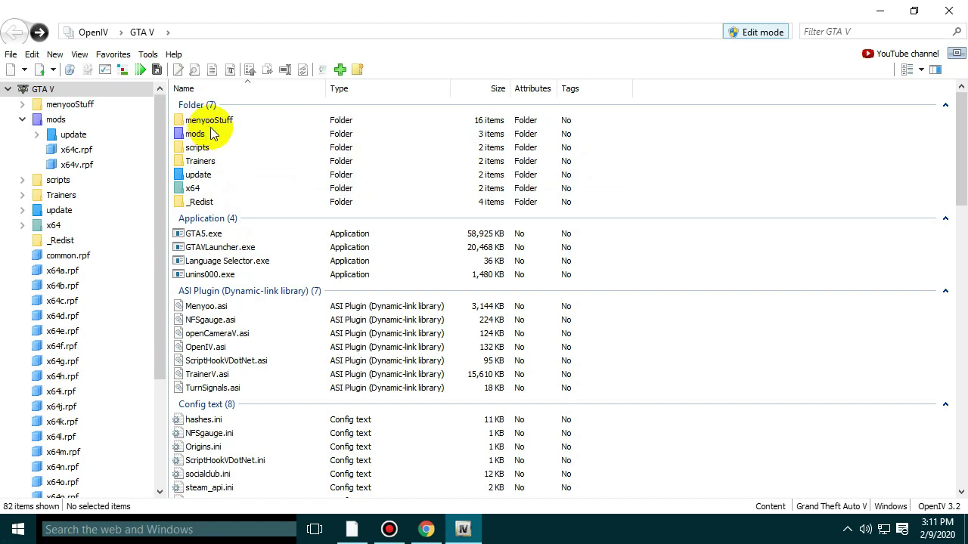
pyautogui.doubleClick(218, 122)
pyautogui.doubleClick(217, 153)
pyautogui.doubleClick(219, 124)
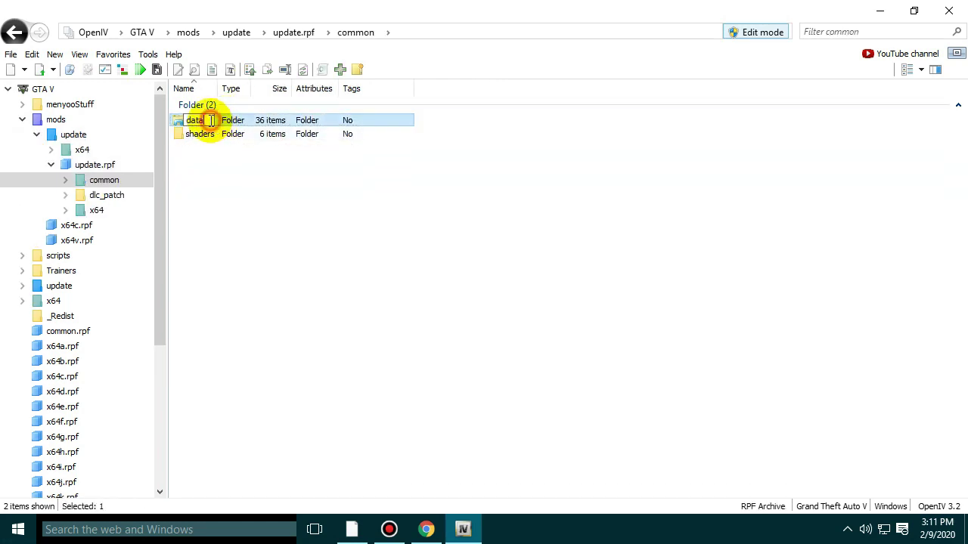
pyautogui.doubleClick(216, 122)
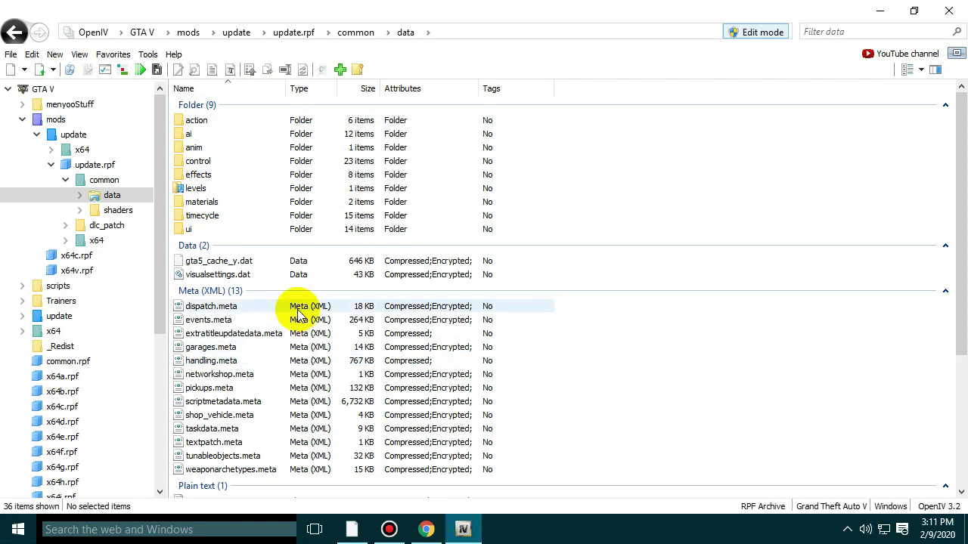
pyautogui.scroll(-3, 295, 308)
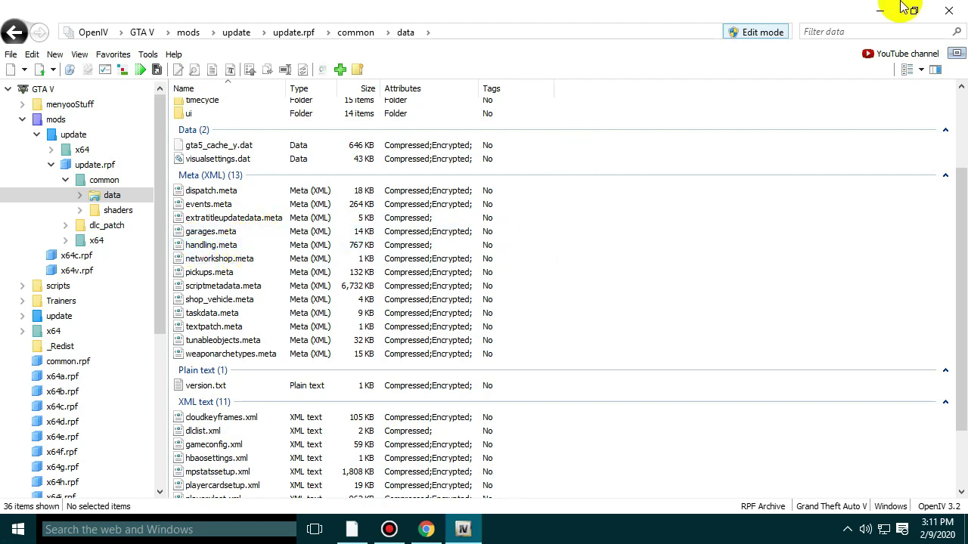
# Open the Wheelie mod v.3 zip from the MOD yt folder in WinRAR and go to its Sanchez and Bati handling folder
pyautogui.click(879, 10)
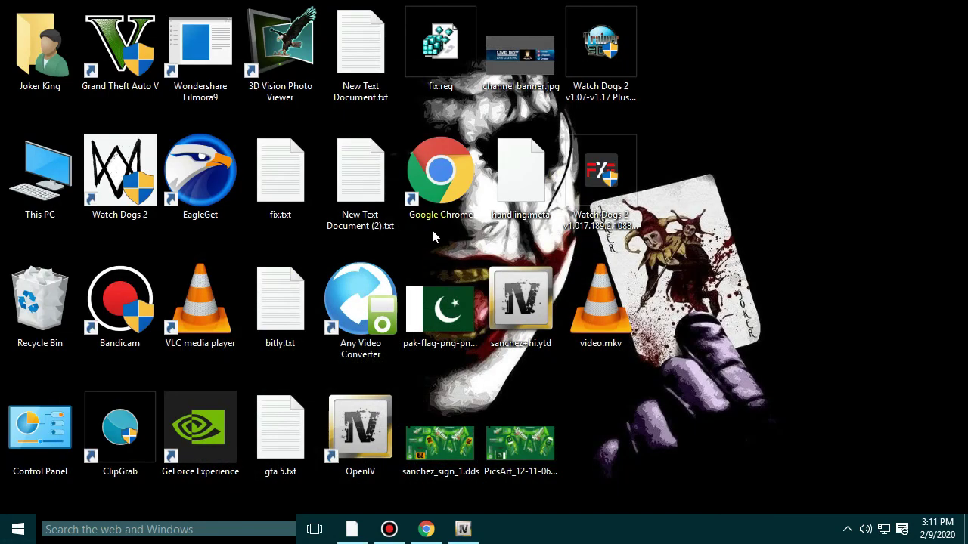
pyautogui.click(364, 531)
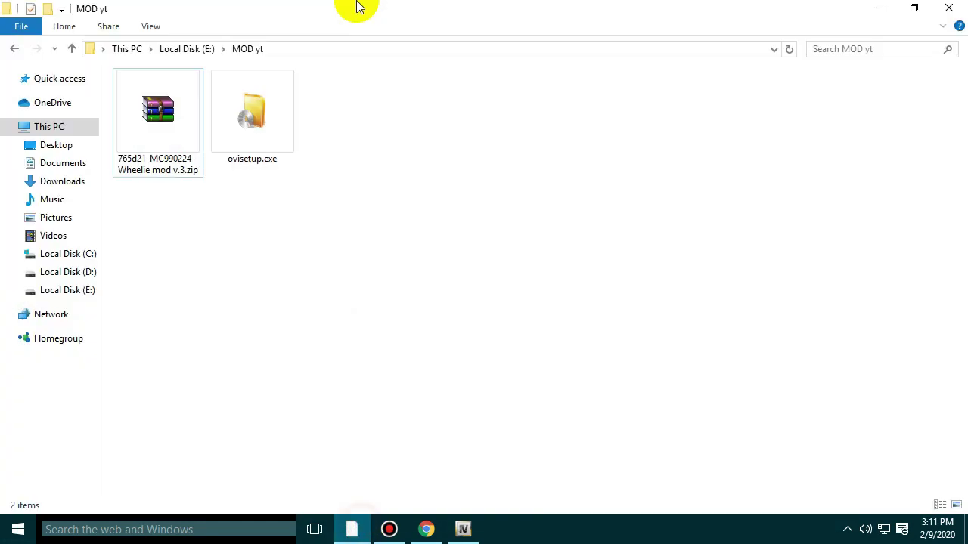
pyautogui.click(192, 112)
pyautogui.doubleClick(191, 110)
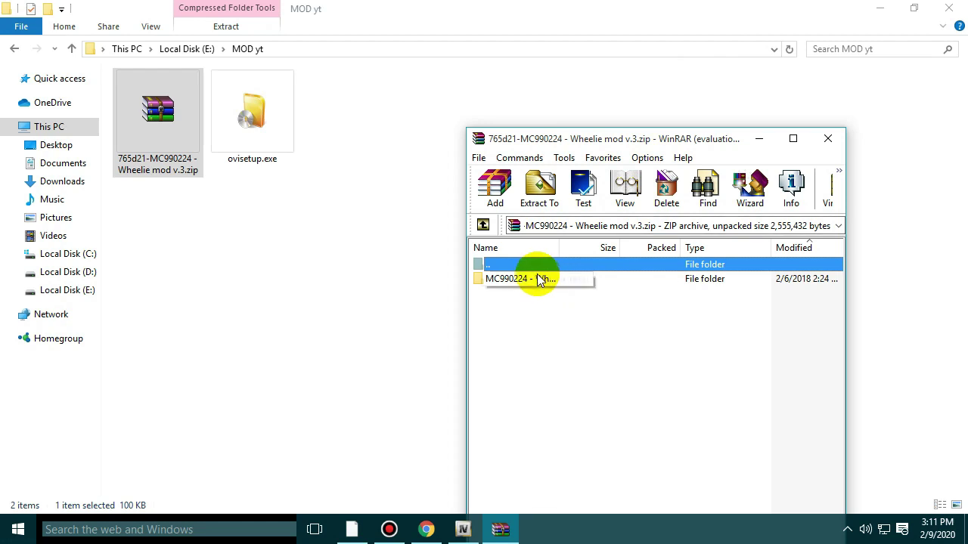
pyautogui.doubleClick(536, 278)
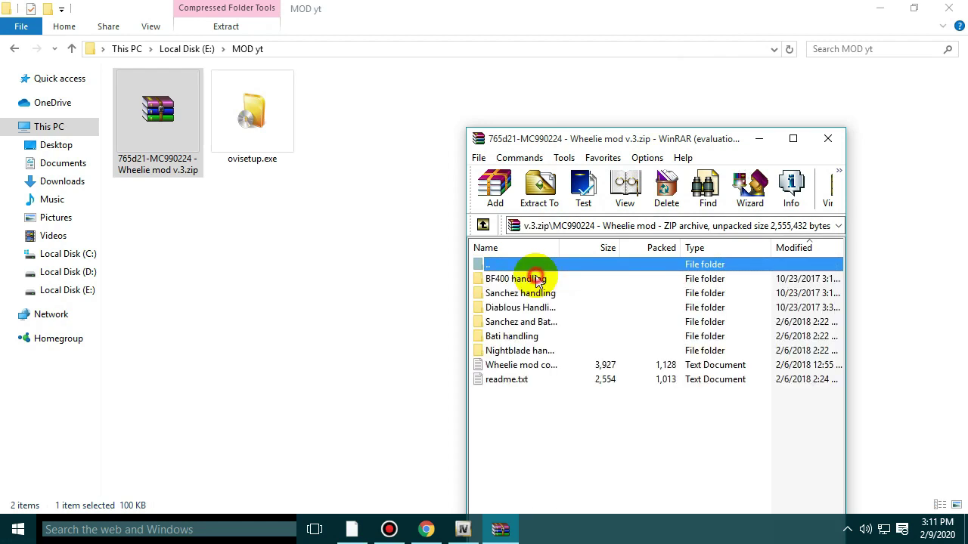
pyautogui.doubleClick(512, 324)
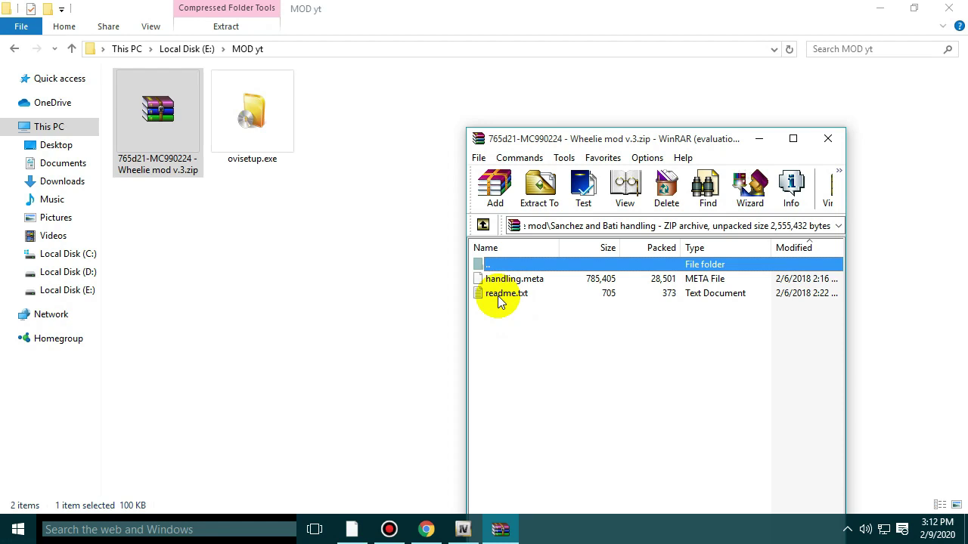
# Read the installation instructions in the Sanchez and Bati readme.txt and close it
pyautogui.click(520, 297)
pyautogui.click(531, 296)
pyautogui.doubleClick(546, 301)
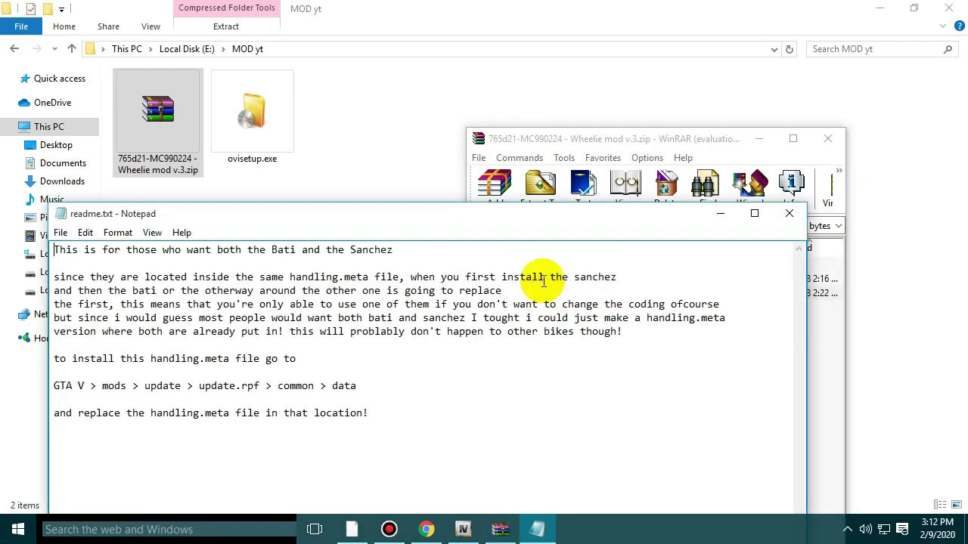
pyautogui.click(789, 213)
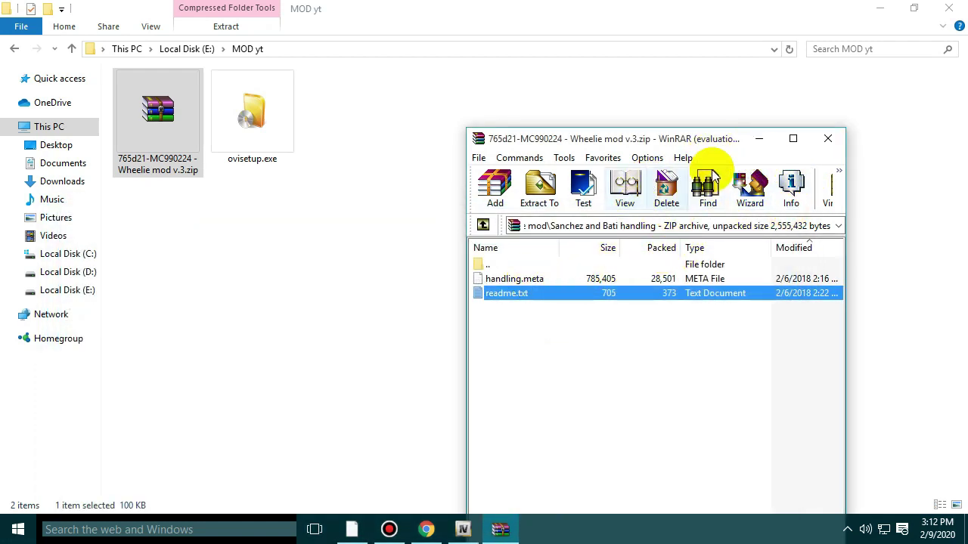
# Copy handling.meta from the archive's Sanchez and Bati handling folder into the open data folder in OpenIV
pyautogui.click(464, 532)
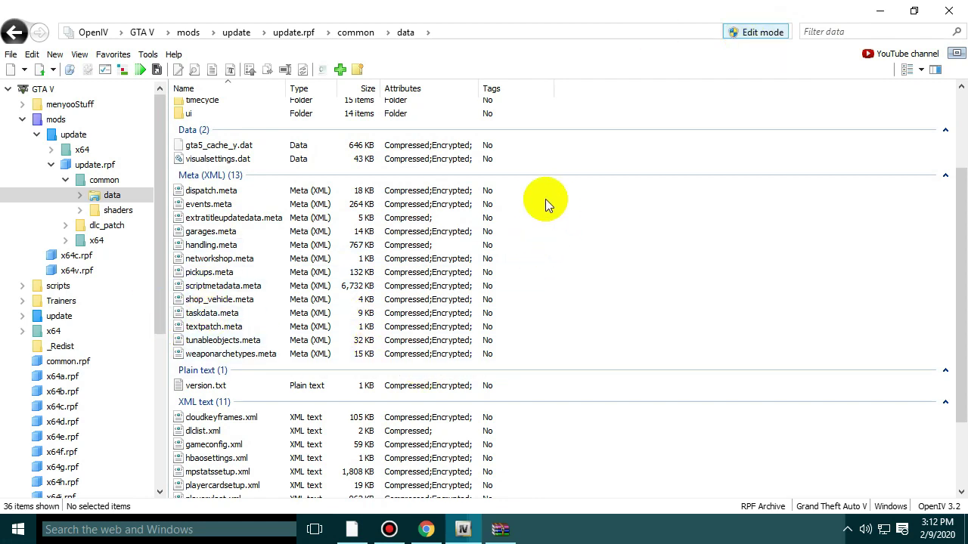
pyautogui.click(500, 529)
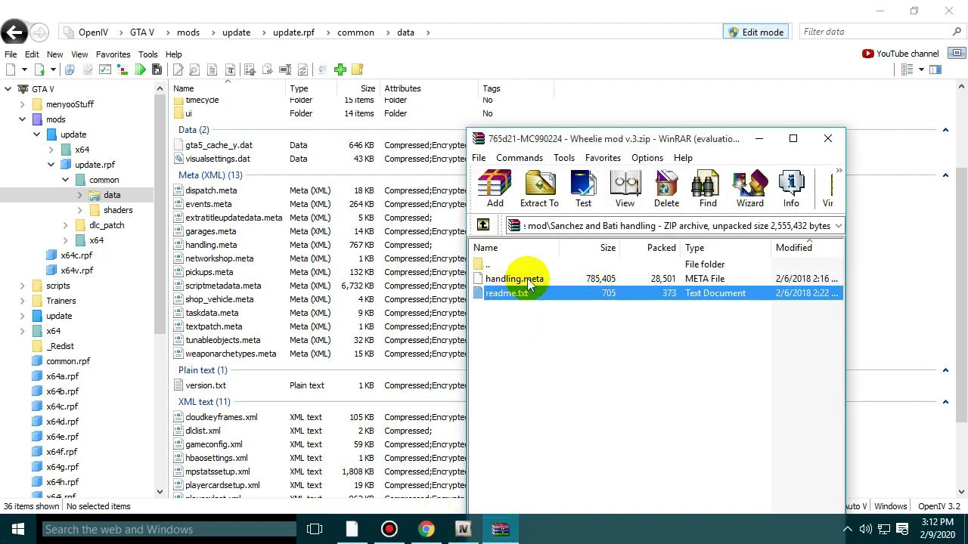
pyautogui.moveTo(738, 279); pyautogui.dragTo(771, 283)
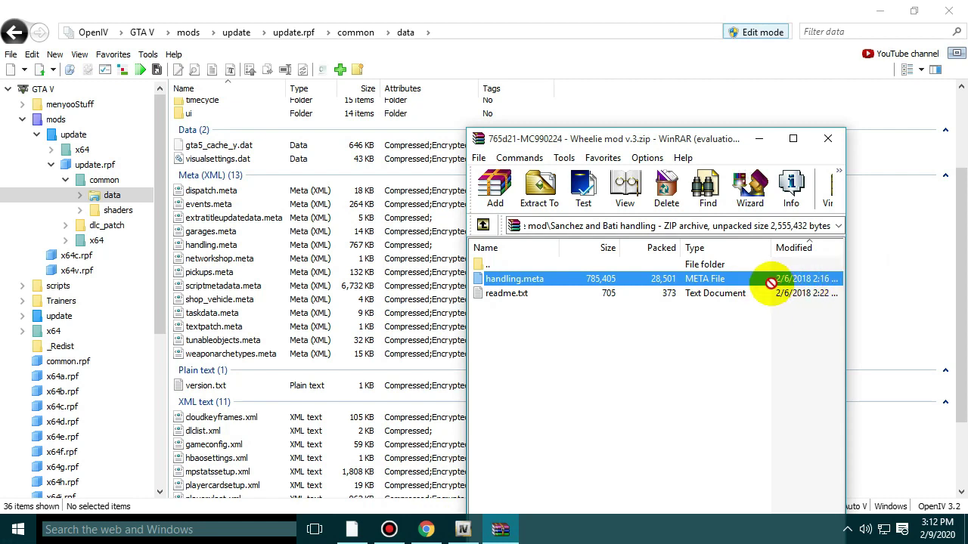
pyautogui.moveTo(768, 284); pyautogui.dragTo(738, 282)
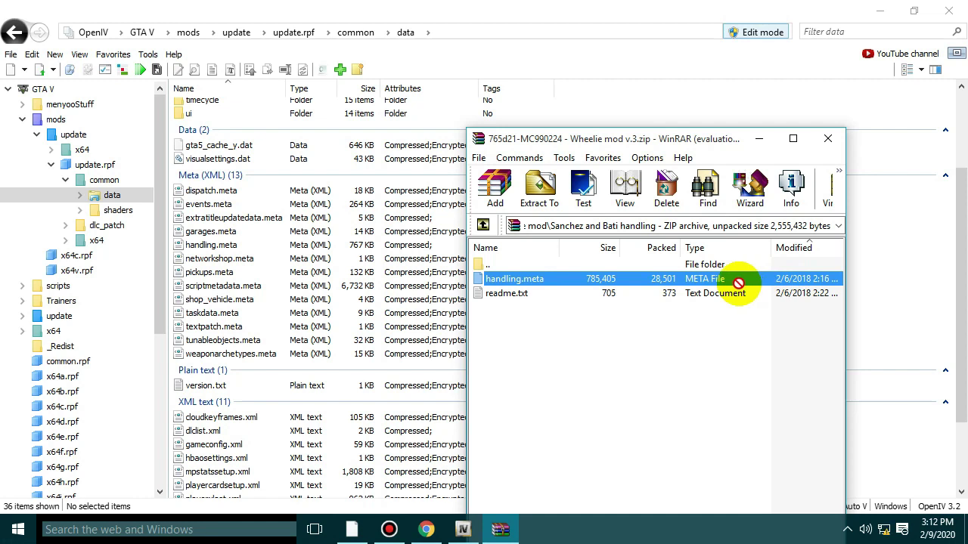
pyautogui.moveTo(738, 282); pyautogui.dragTo(858, 261)
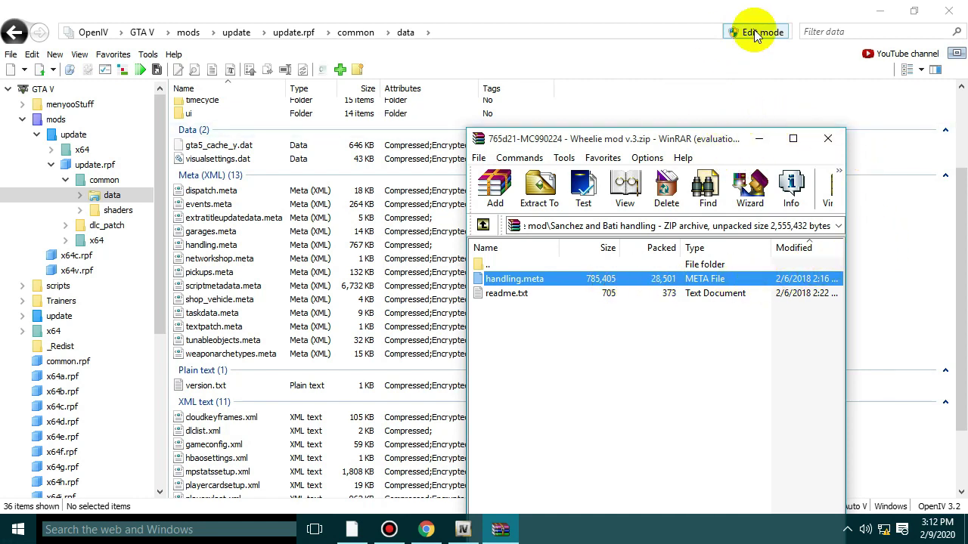
# Clear the desktop by closing the Wheelie mod archive and the MOD yt folder and minimizing OpenIV
pyautogui.click(829, 144)
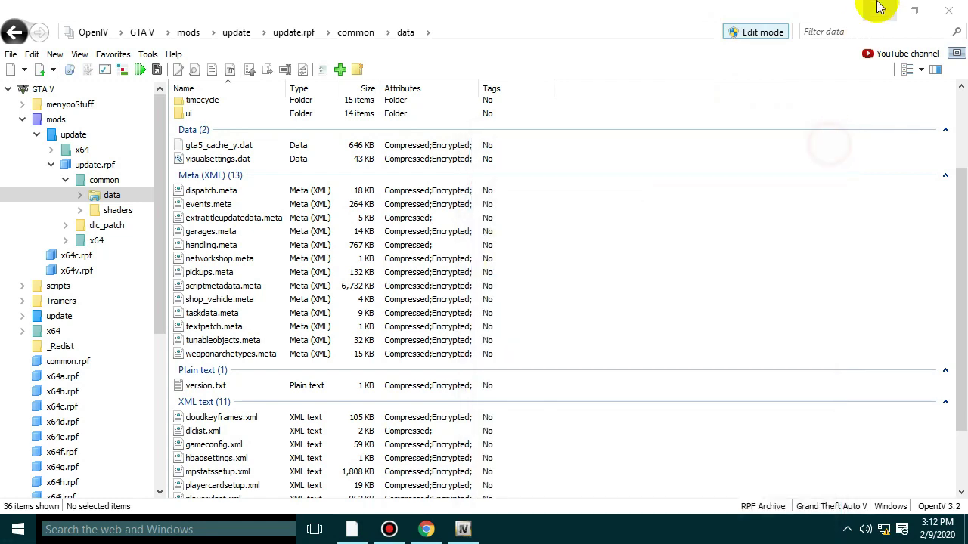
pyautogui.click(877, 9)
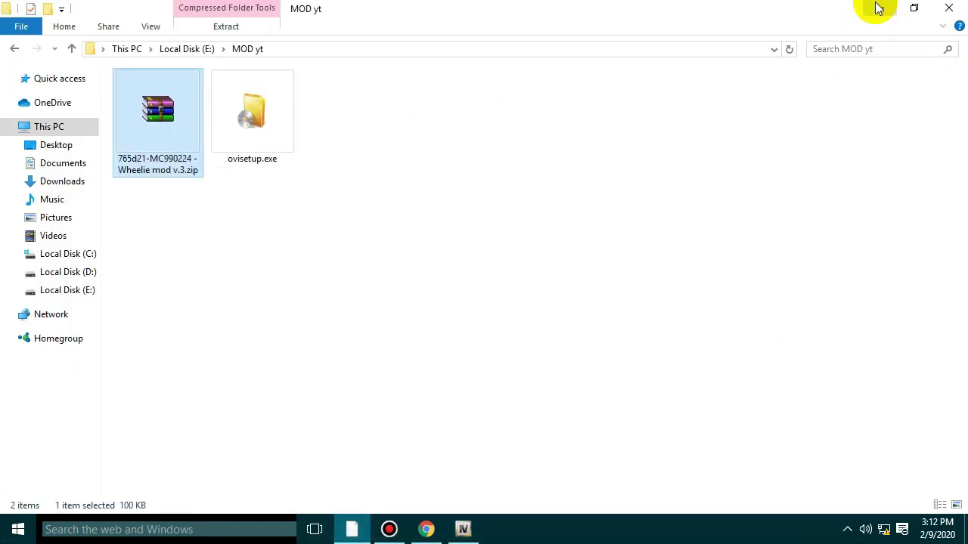
pyautogui.click(949, 8)
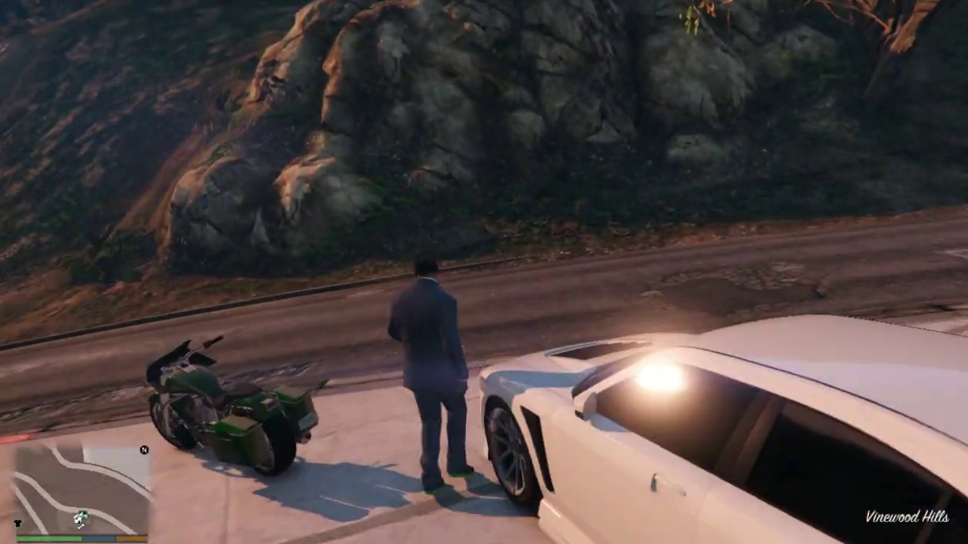
# Set the game's hour of day back to a bright daytime hour in the trainer's time settings
pyautogui.press('w')
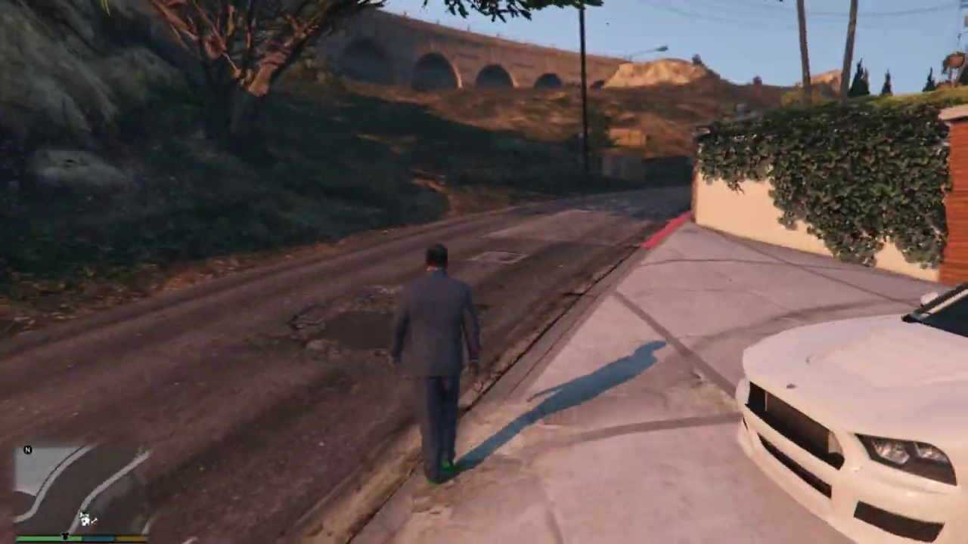
pyautogui.press('F4')
pyautogui.press('Up')
pyautogui.press('Return')
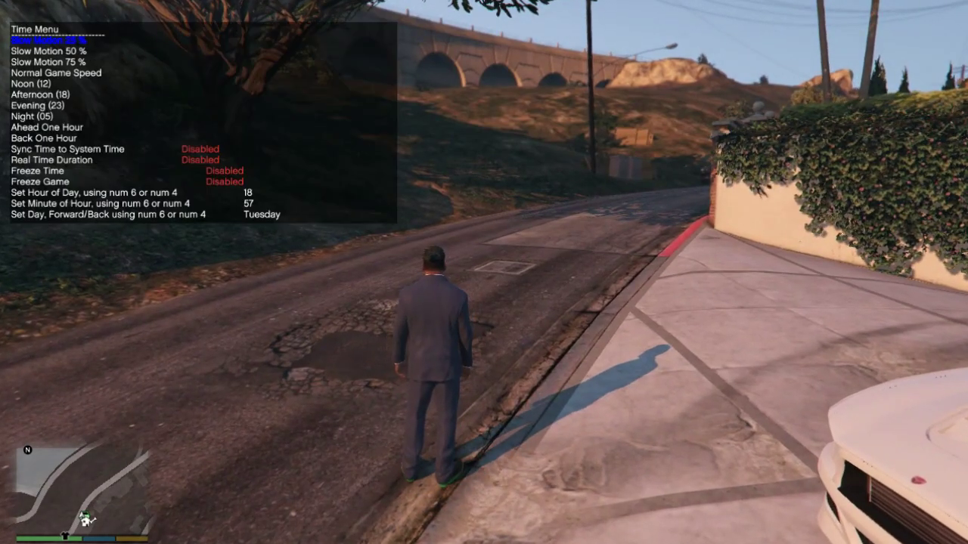
pyautogui.press('KP_4')
pyautogui.press('KP_4')
pyautogui.press('KP_4')
pyautogui.press('KP_4')
pyautogui.press('KP_4')
pyautogui.press('KP_4')
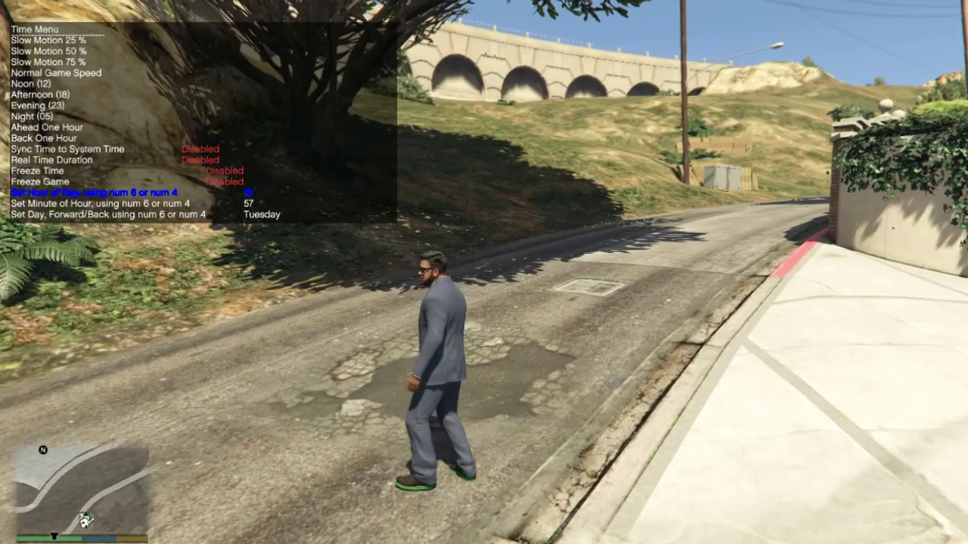
pyautogui.press('BackSpace')
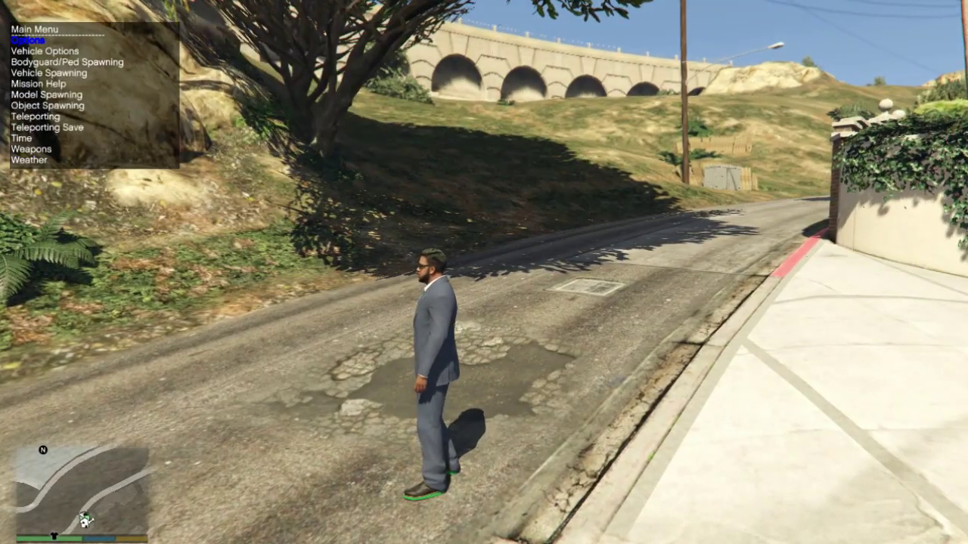
# Enable Vehicle God Mode in the trainer's vehicle options
pyautogui.press('Down')
pyautogui.press('Return')
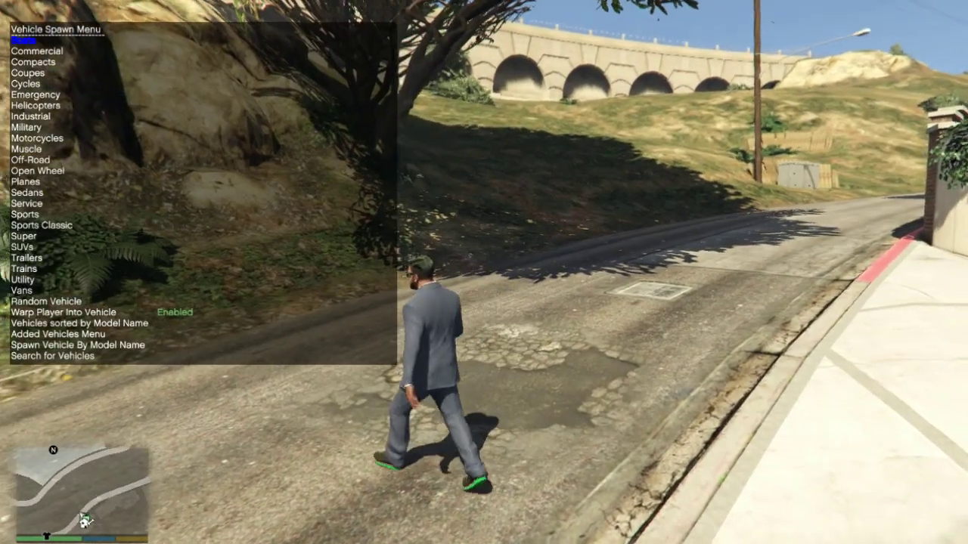
pyautogui.press('BackSpace')
pyautogui.press('Return')
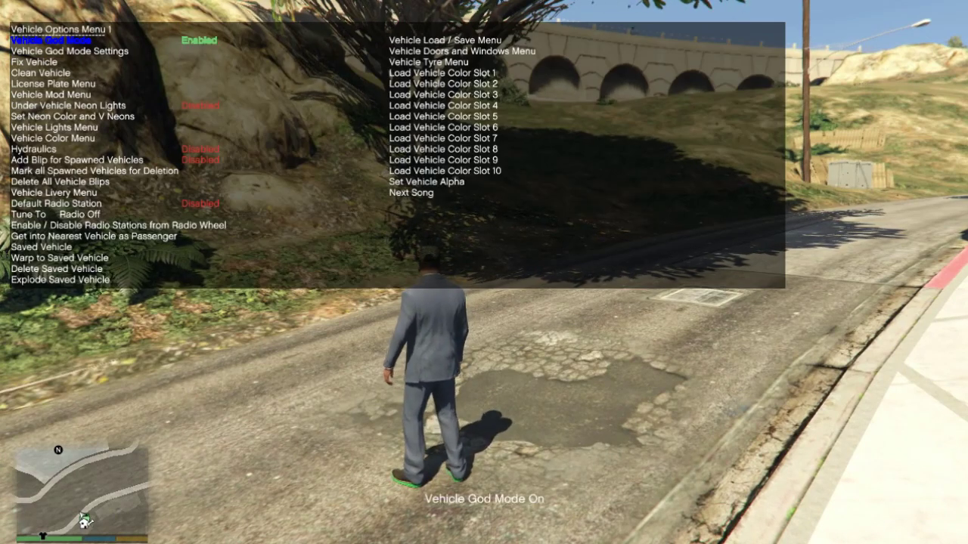
pyautogui.press('BackSpace')
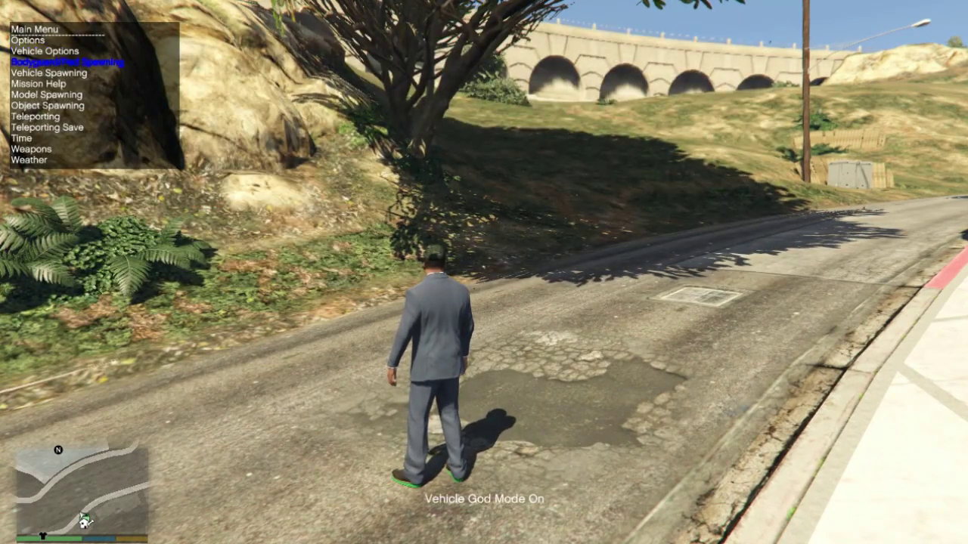
# Spawn a Maibatsu Sanchez (Livery) from the trainer's motorcycle list and close the trainer
pyautogui.press('Return')
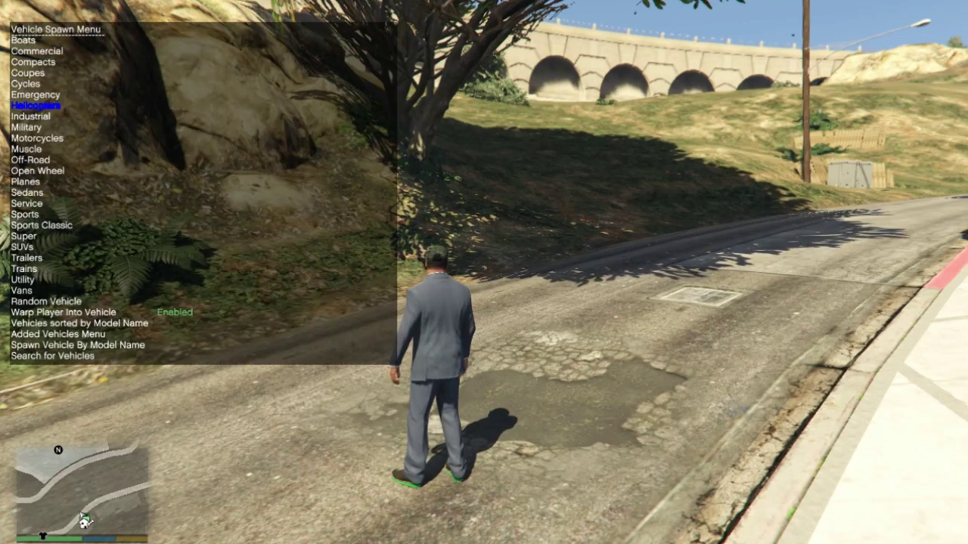
pyautogui.press('Down')
pyautogui.press('Return')
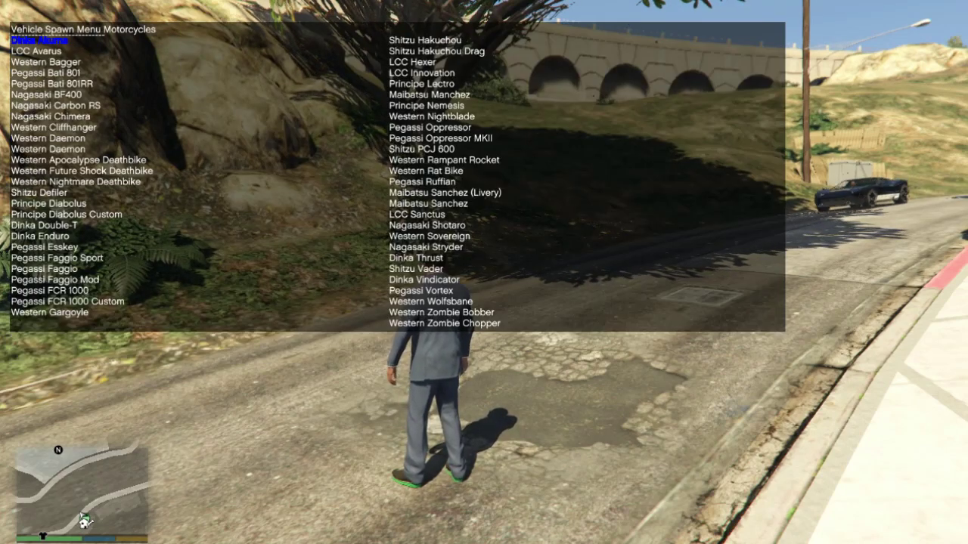
pyautogui.press('Up')
pyautogui.press('Up')
pyautogui.press('Up')
pyautogui.press('Up')
pyautogui.press('Up')
pyautogui.press('Up')
pyautogui.press('Up')
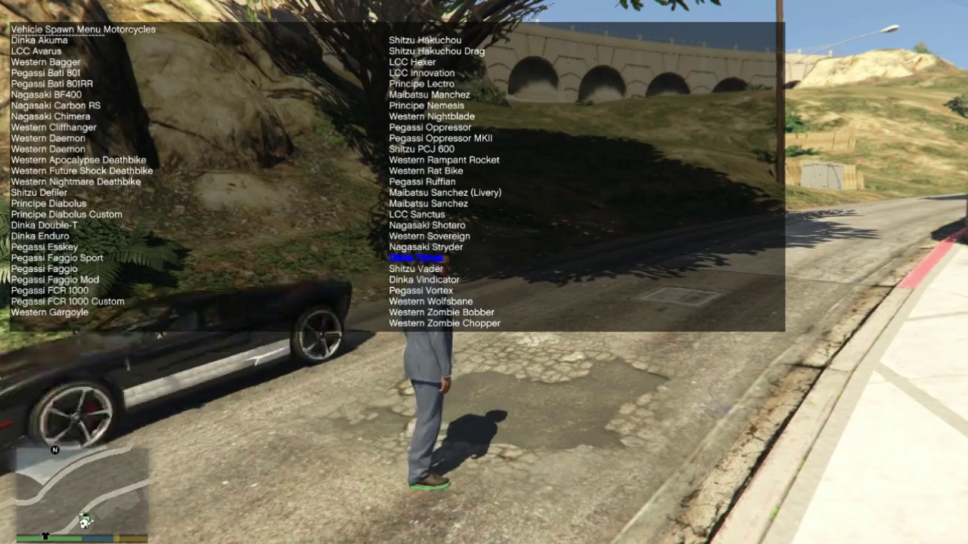
pyautogui.press('Return')
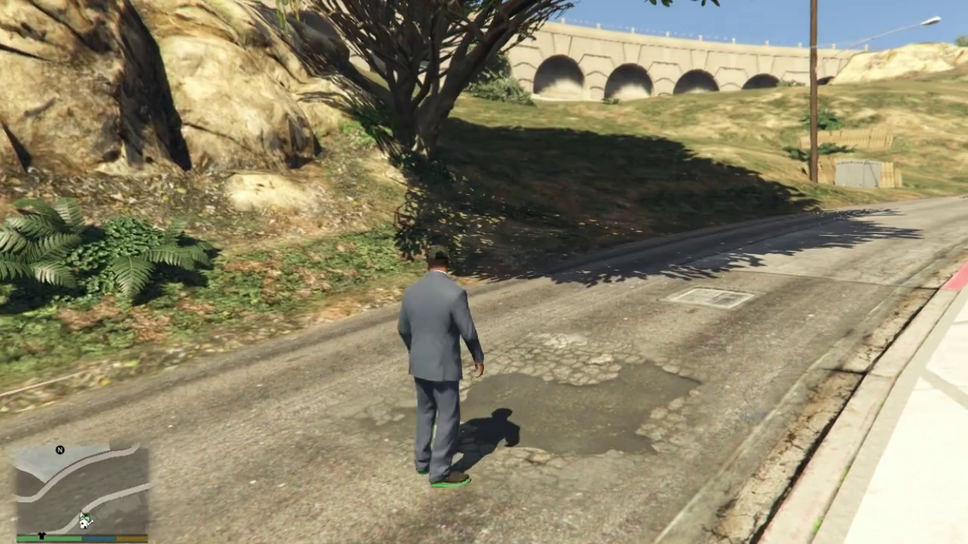
pyautogui.press('Return')
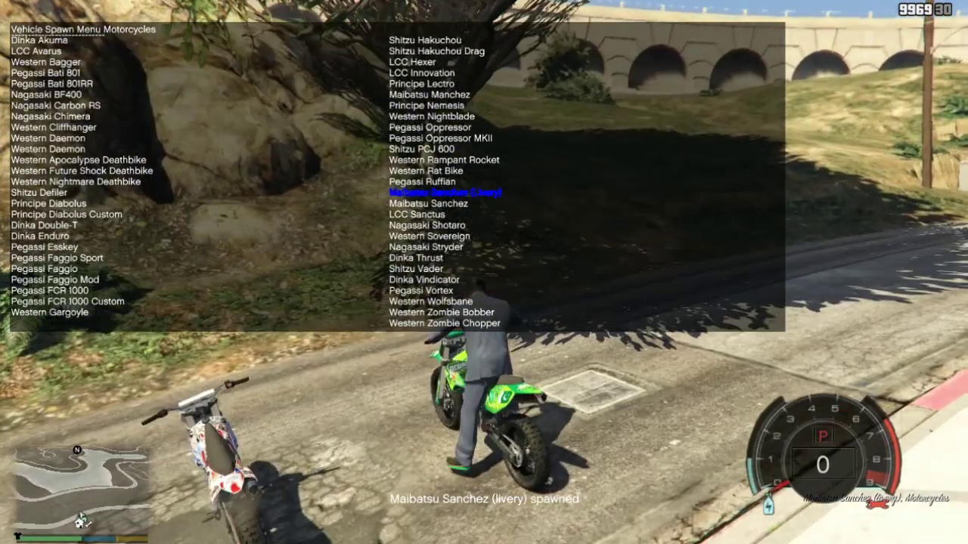
pyautogui.press('F3')
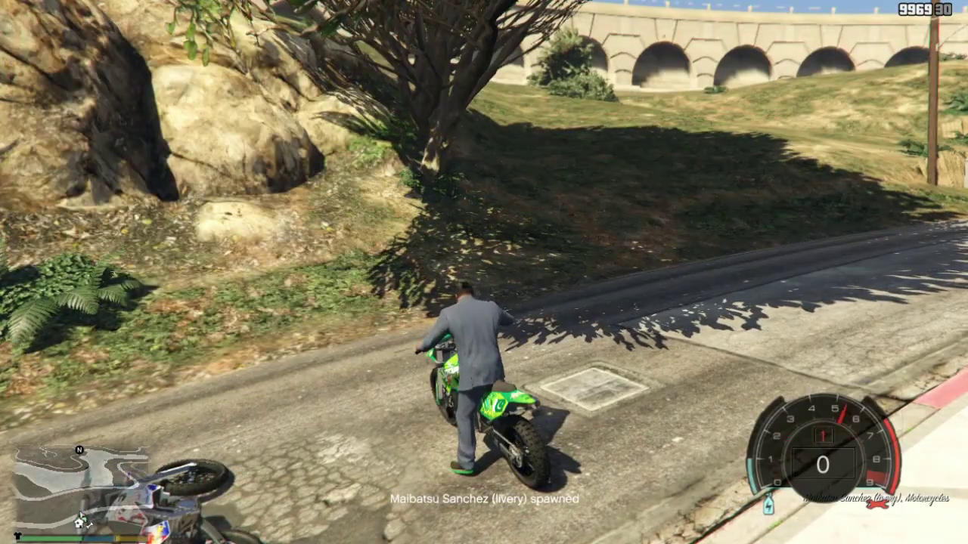
pyautogui.press('w')
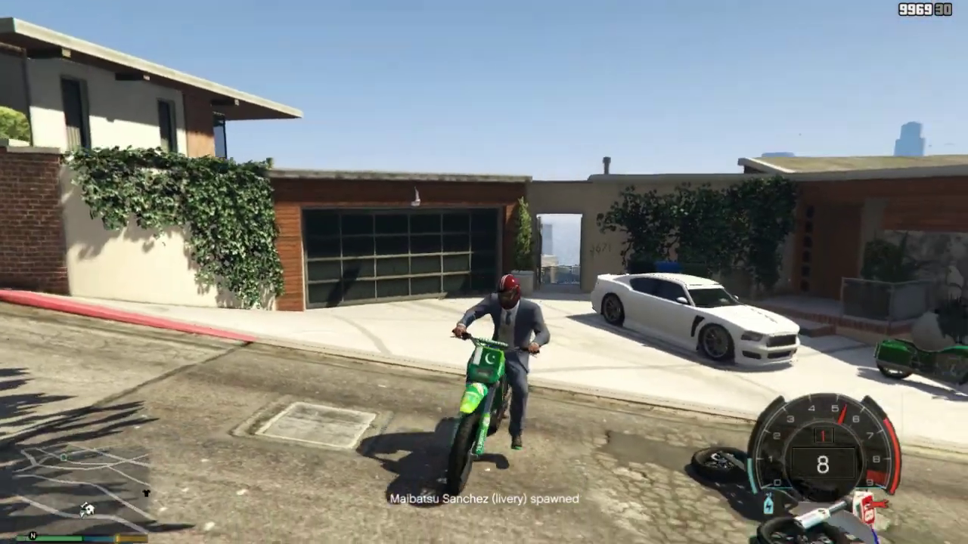
pyautogui.press('s')
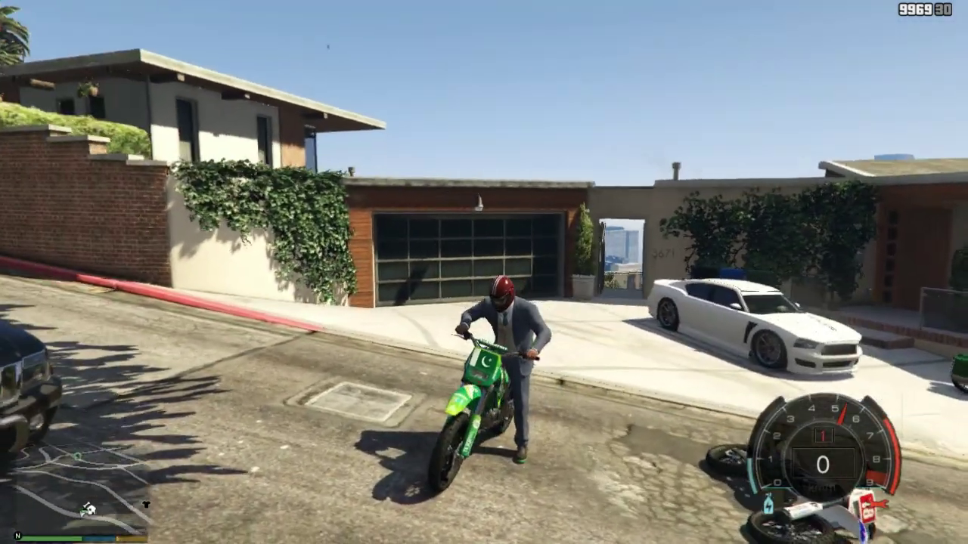
pyautogui.press('q')
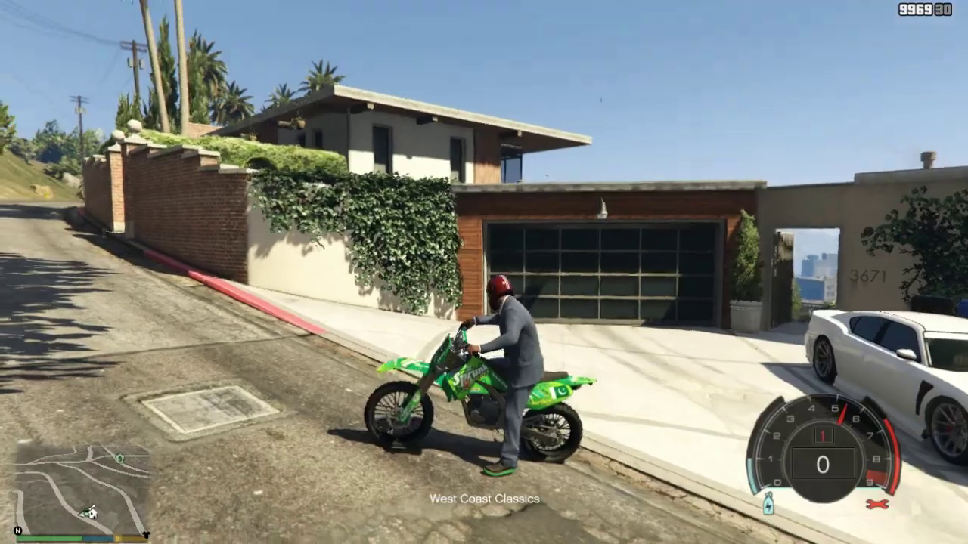
pyautogui.press('w')
pyautogui.press('d')
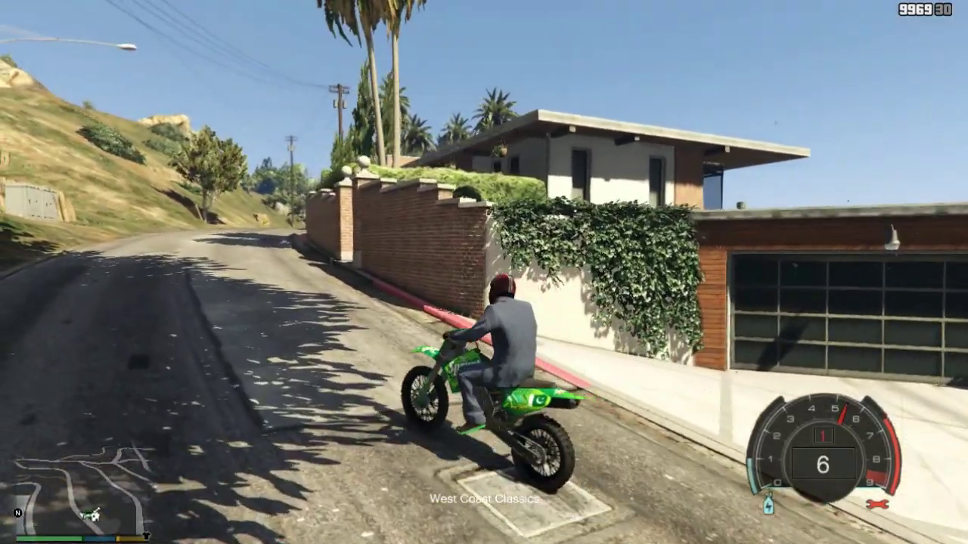
pyautogui.press('w')
pyautogui.press('w')
pyautogui.press('d')
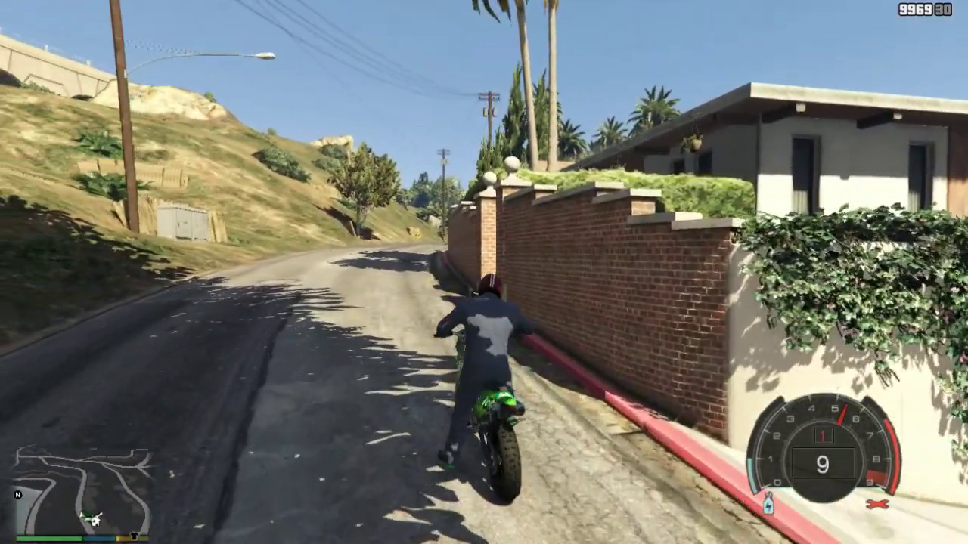
pyautogui.press('s')
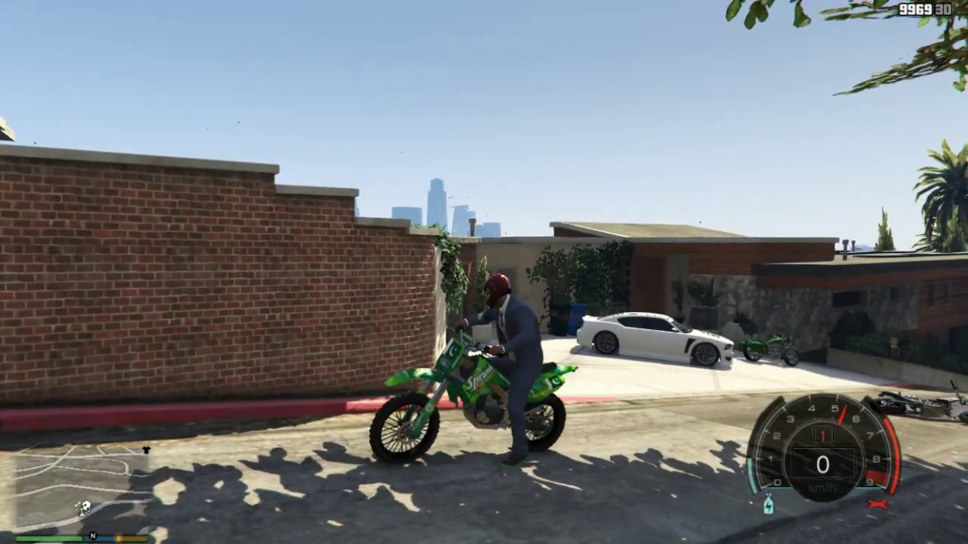
pyautogui.press('w')
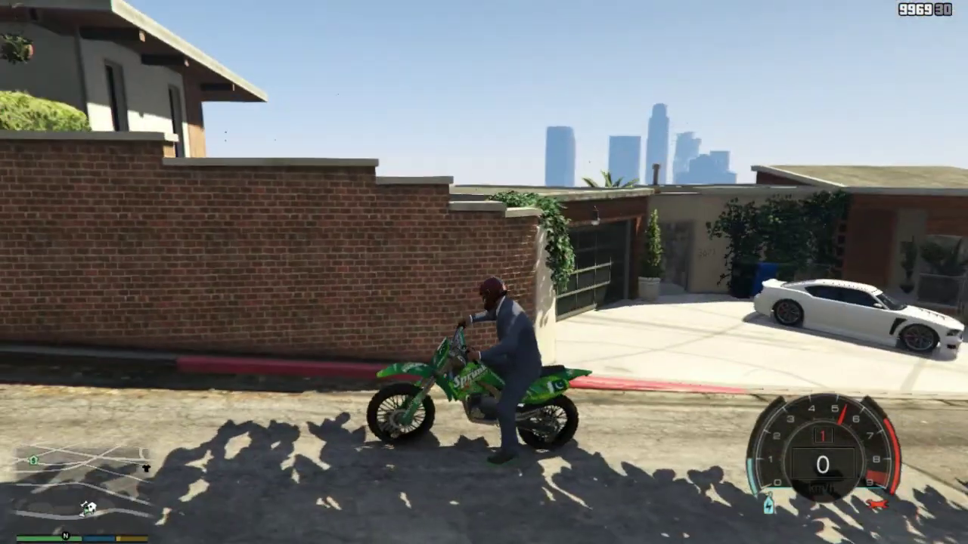
pyautogui.press('w')
pyautogui.press('a')
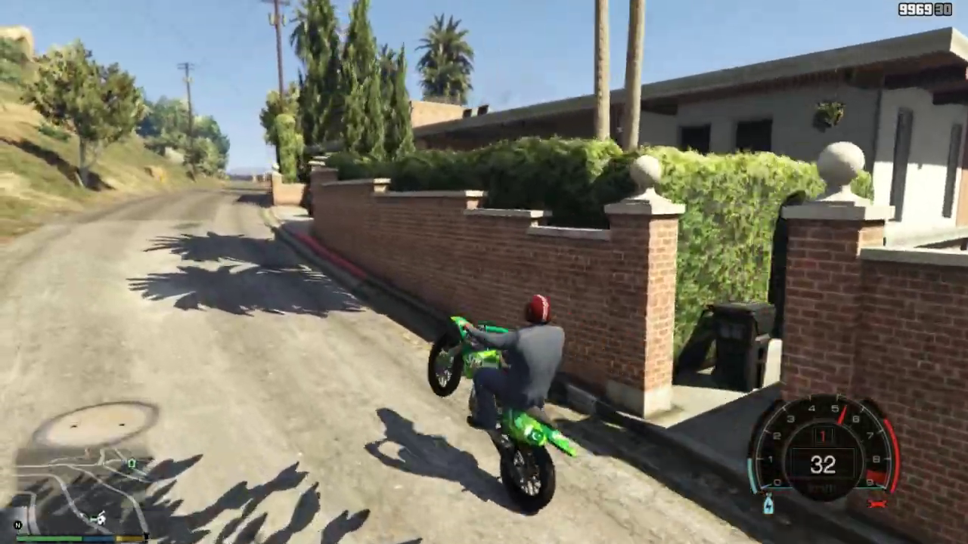
pyautogui.press('w')
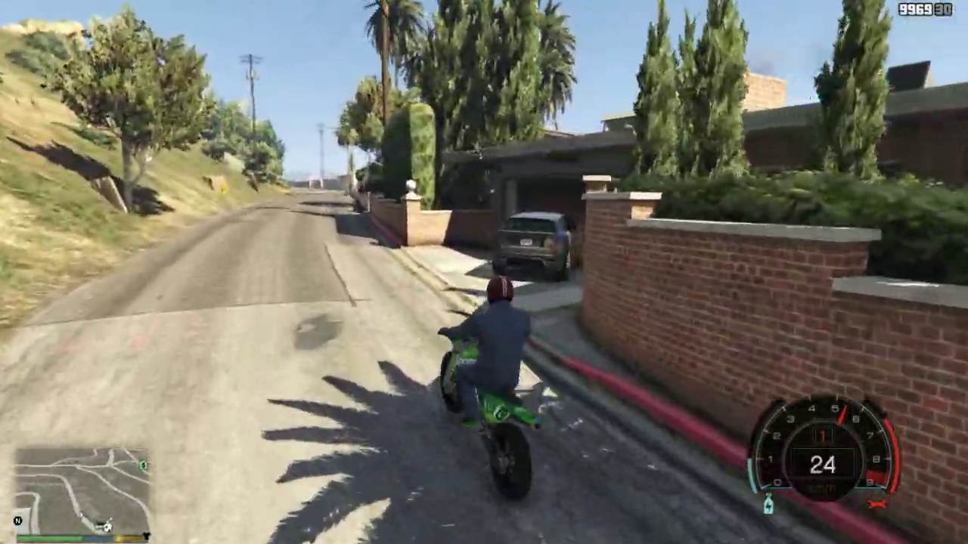
pyautogui.press('w')
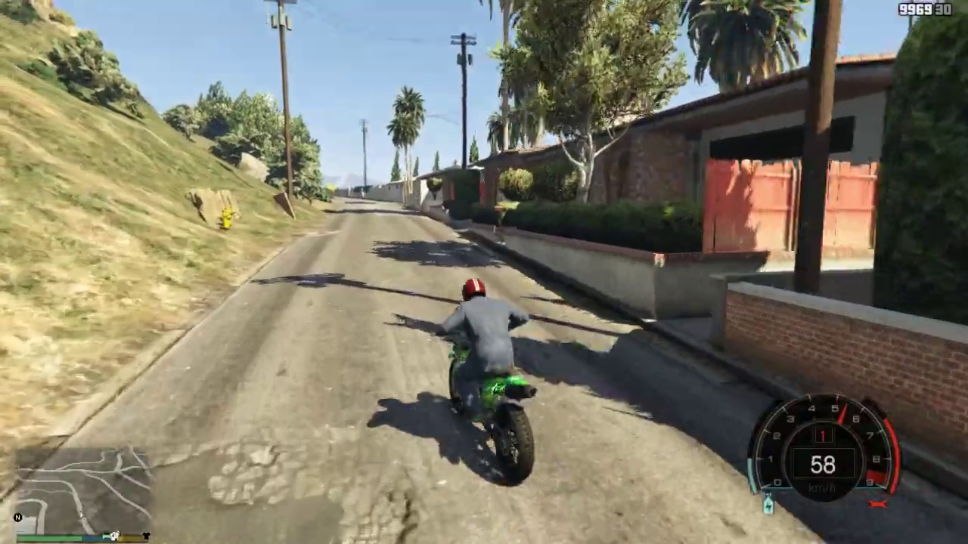
pyautogui.press('w')
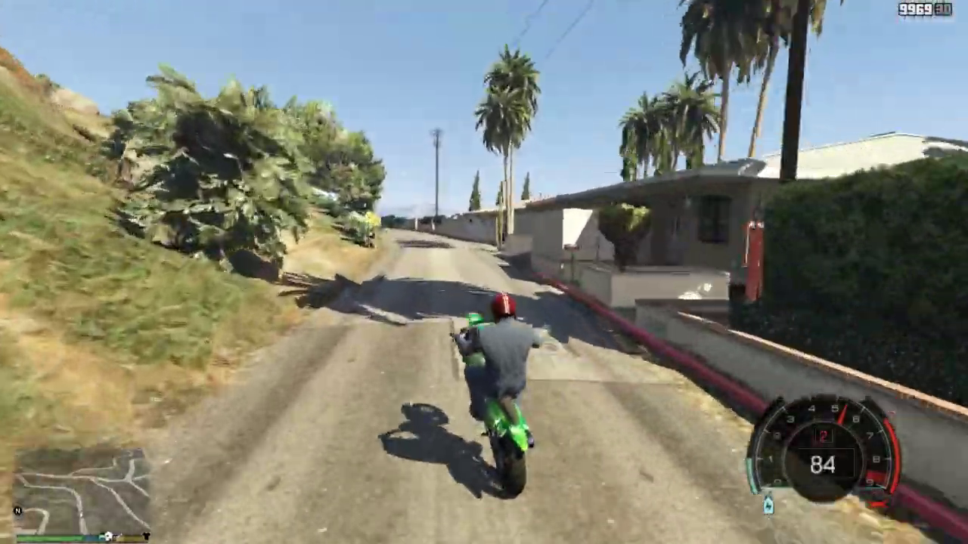
pyautogui.press('w')
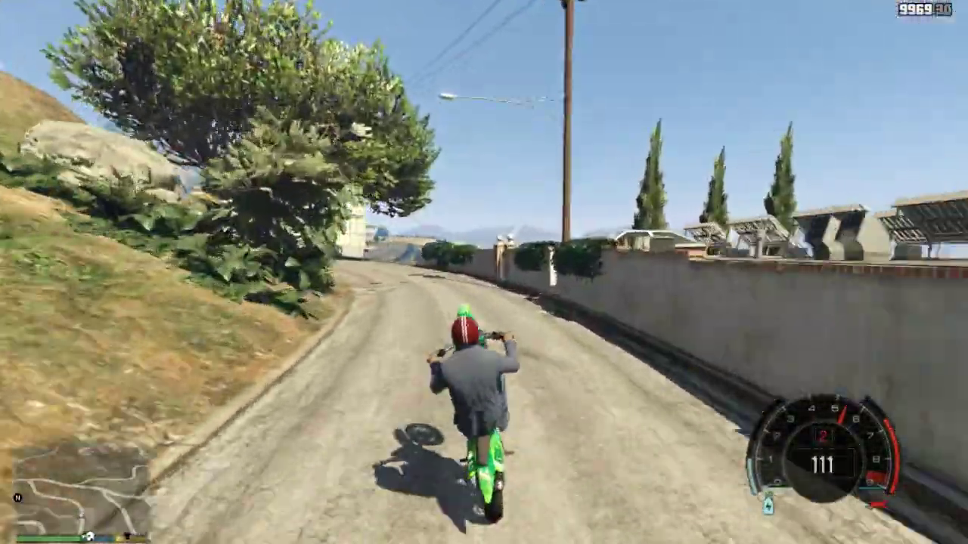
pyautogui.press('s')
pyautogui.press('d')
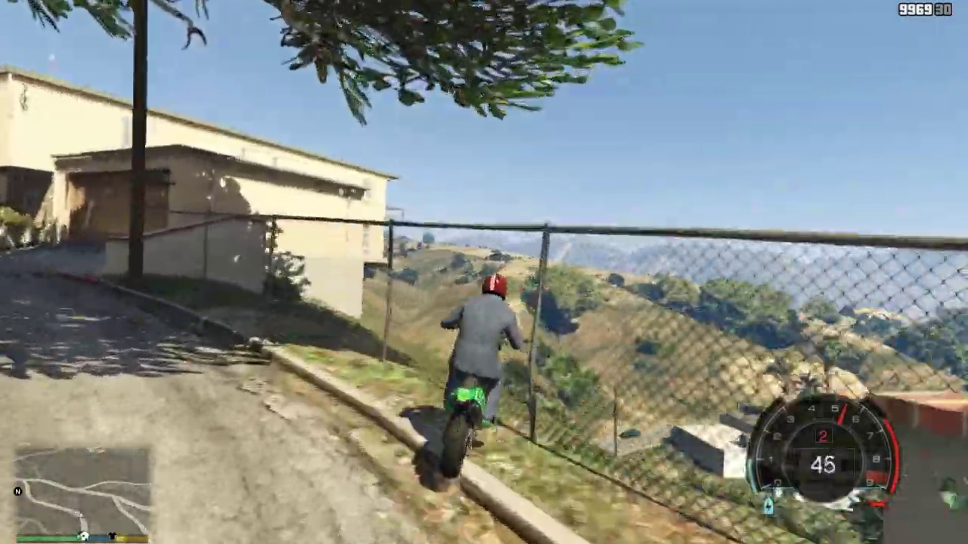
pyautogui.press('w')
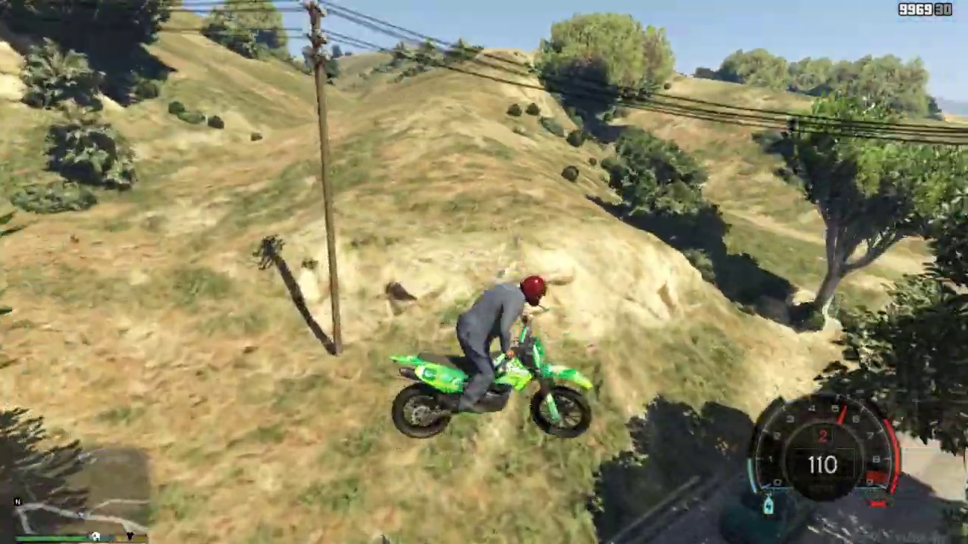
pyautogui.press('d')
pyautogui.press('w')
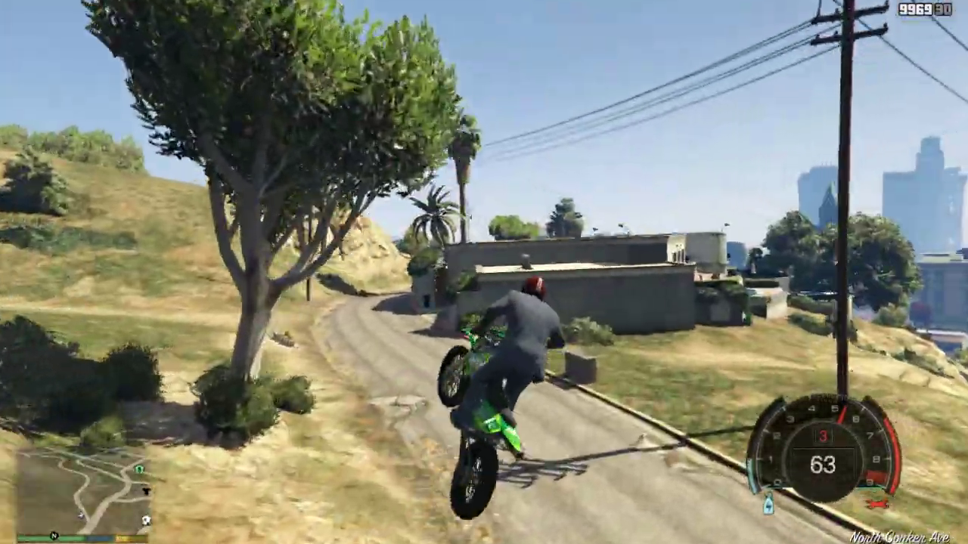
pyautogui.press('w')
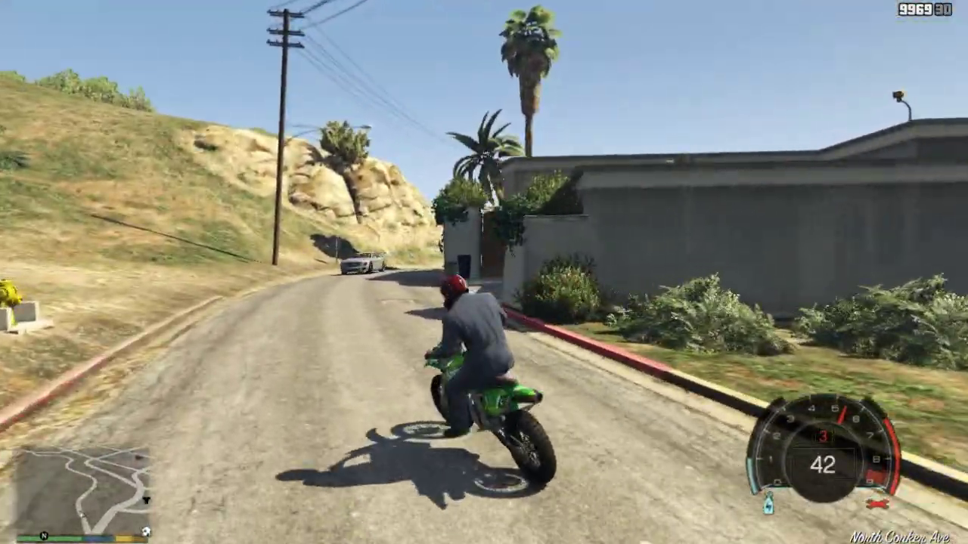
pyautogui.press('w')
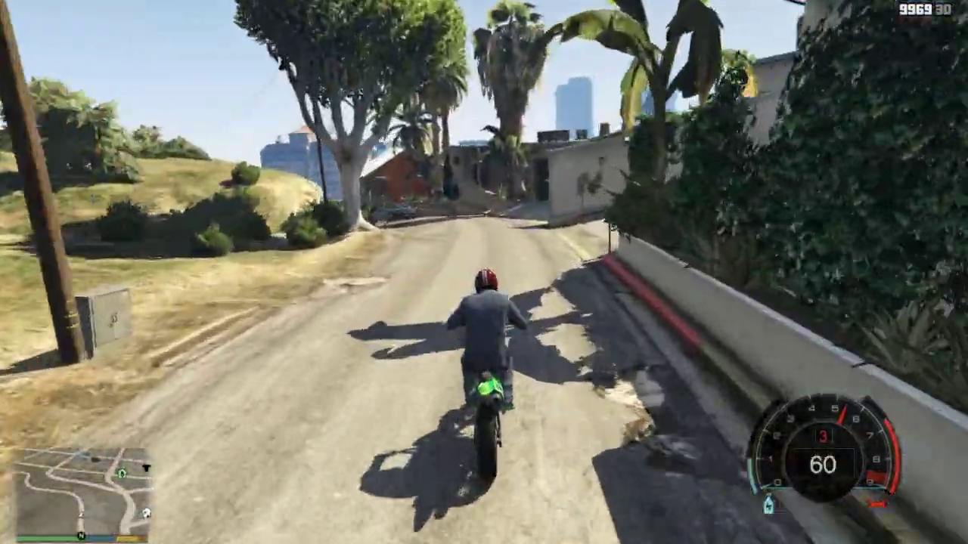
pyautogui.press('w')
pyautogui.press('w')
pyautogui.press('a')
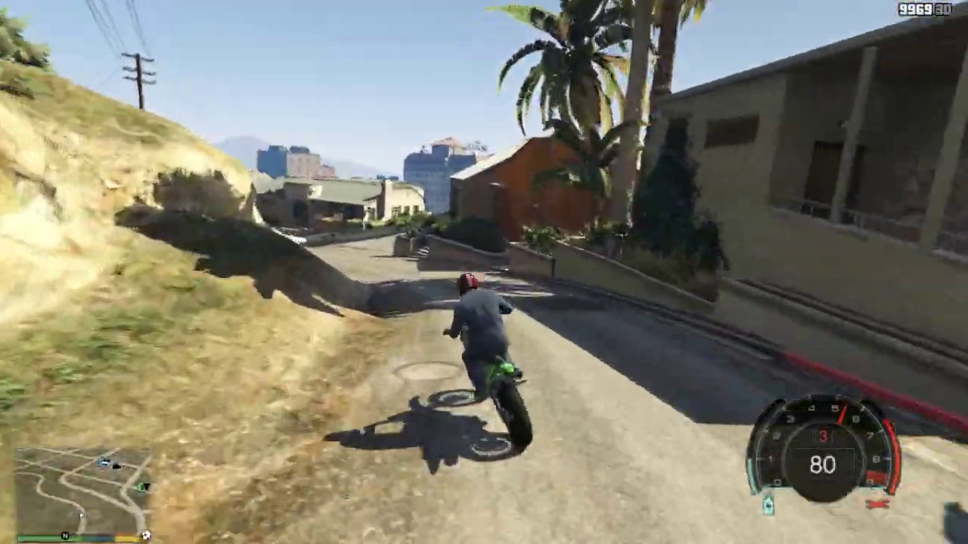
pyautogui.press('w')
pyautogui.press('a')
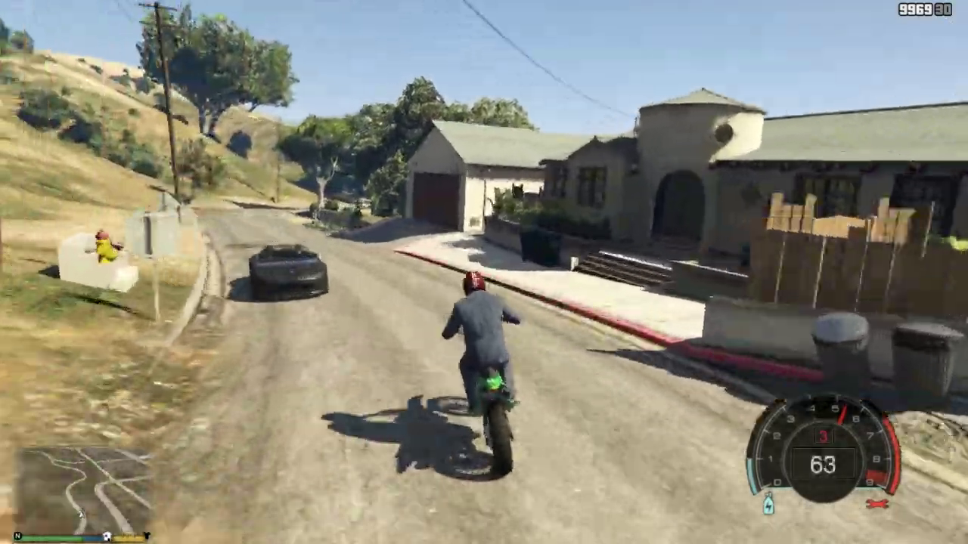
pyautogui.press('w')
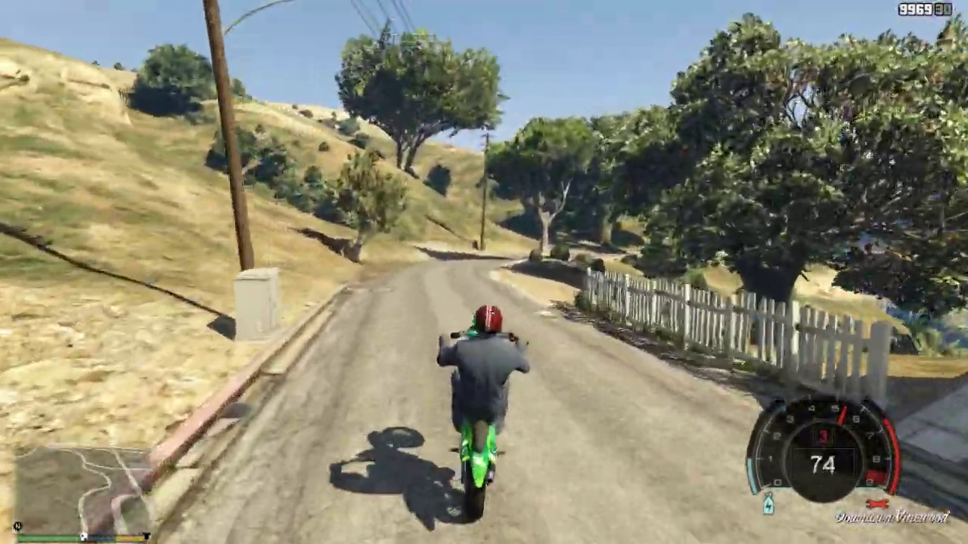
pyautogui.press('ctrl')
pyautogui.press('w')
pyautogui.press('d')
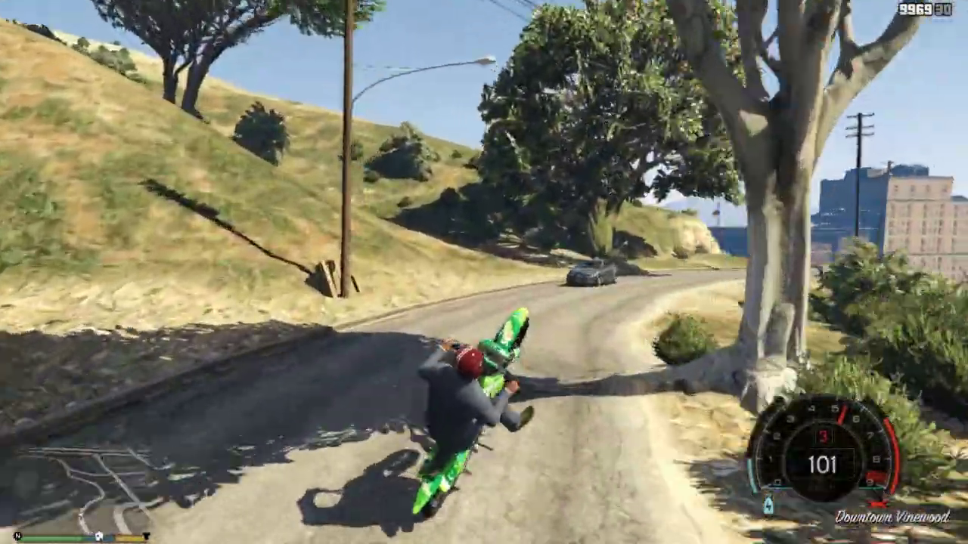
pyautogui.press('w')
pyautogui.press('d')
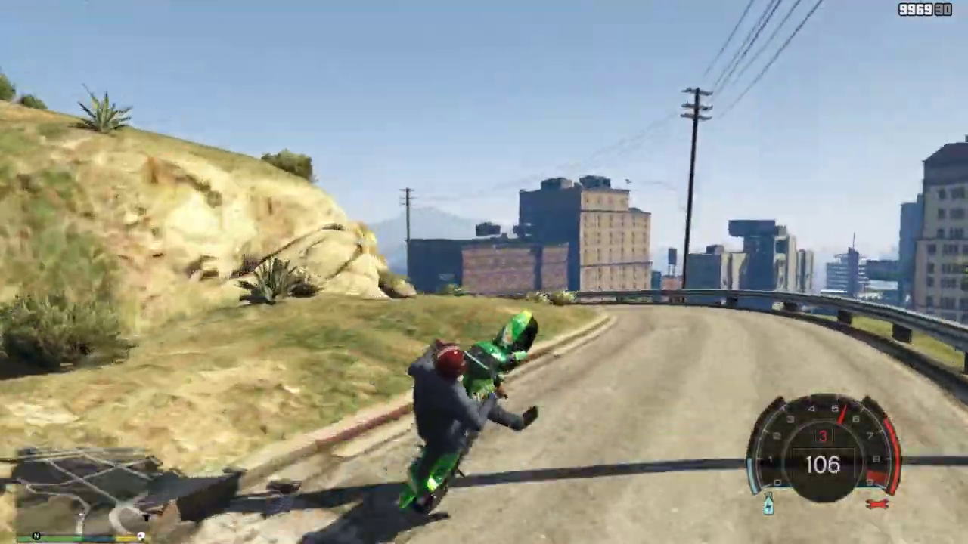